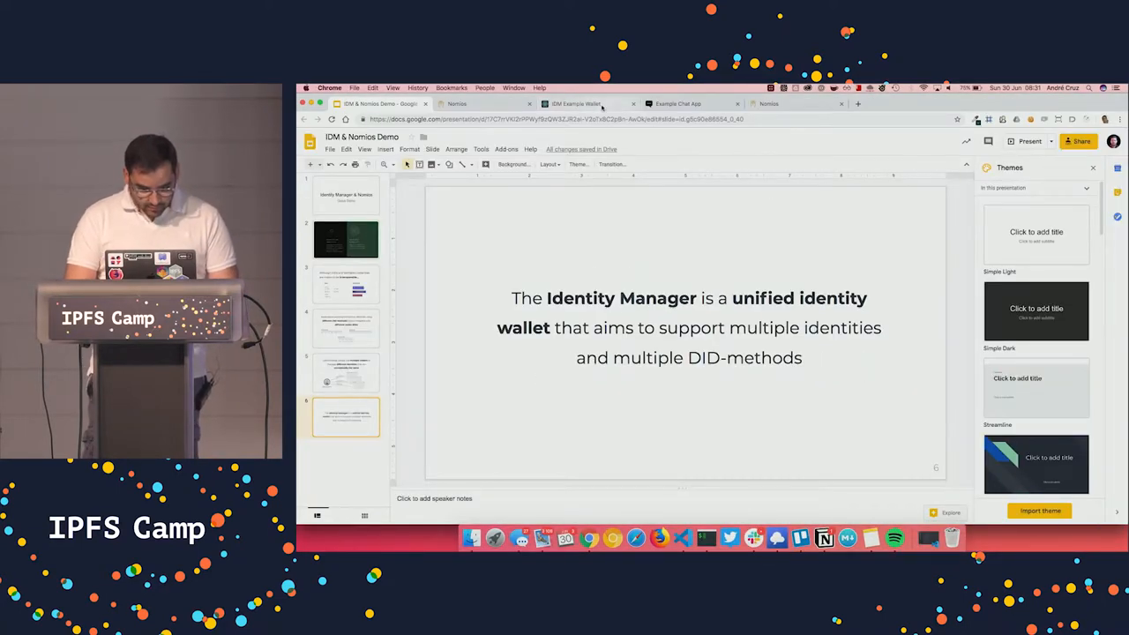
- Bring the Nomios demo page with its locker setup to the front
click(495, 103)
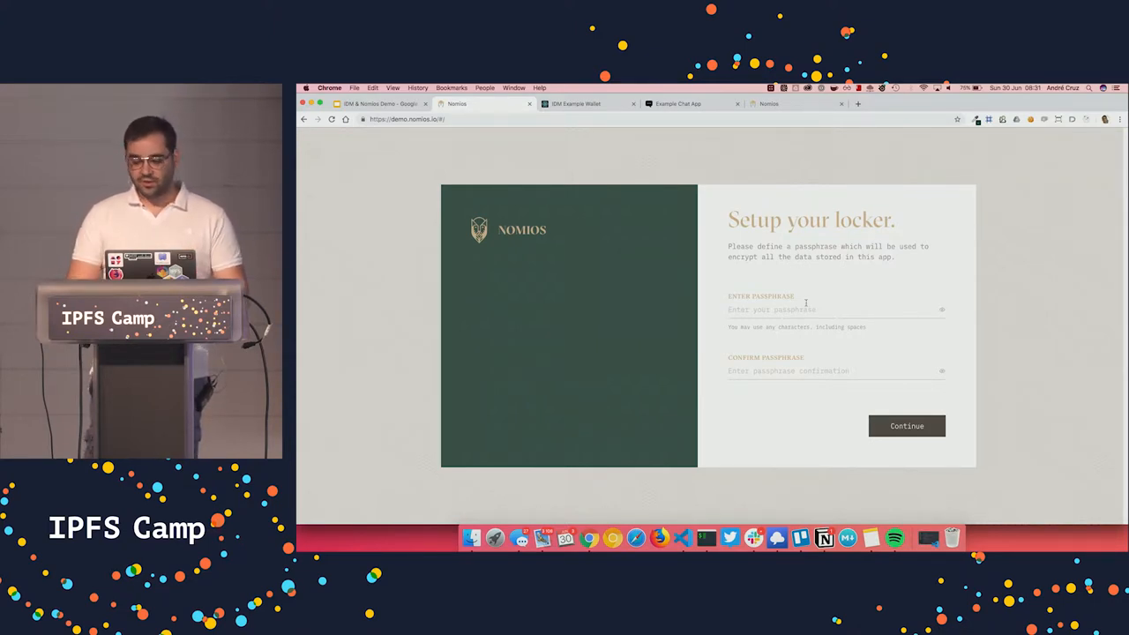
- Protect the locker with a passphrase and a longer expiration time, then finish setup
click(805, 307)
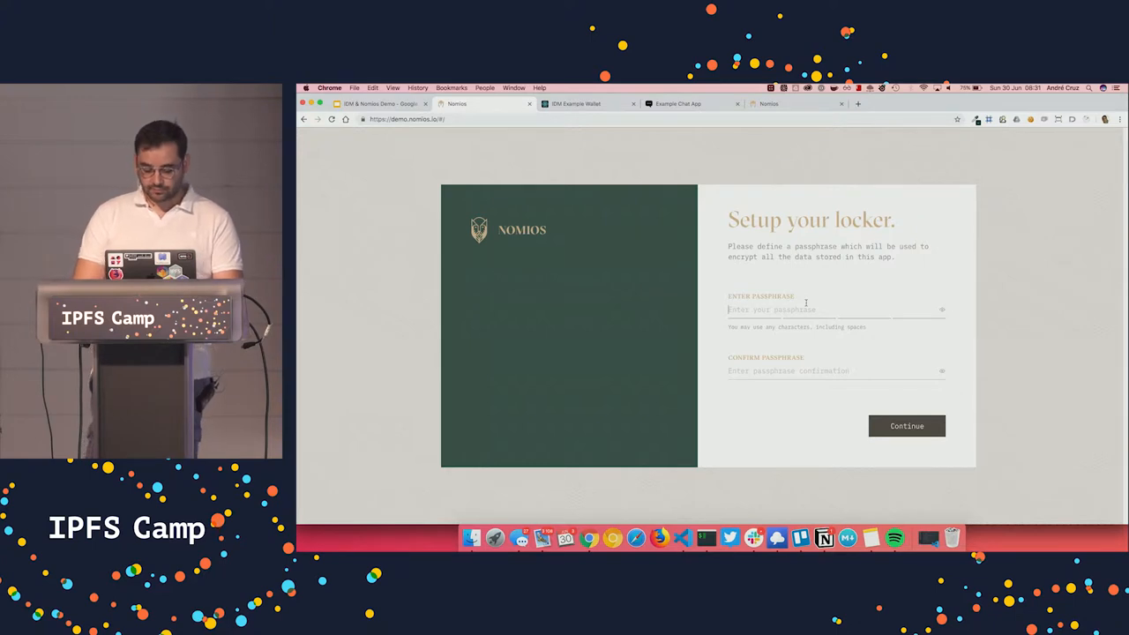
text(ab)
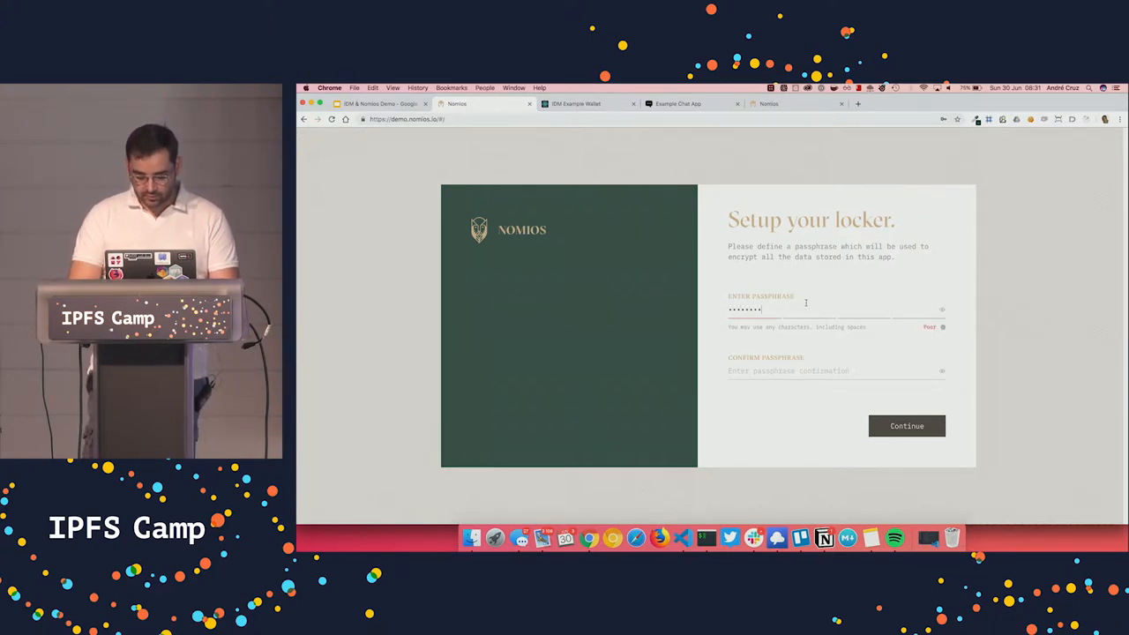
text(c)
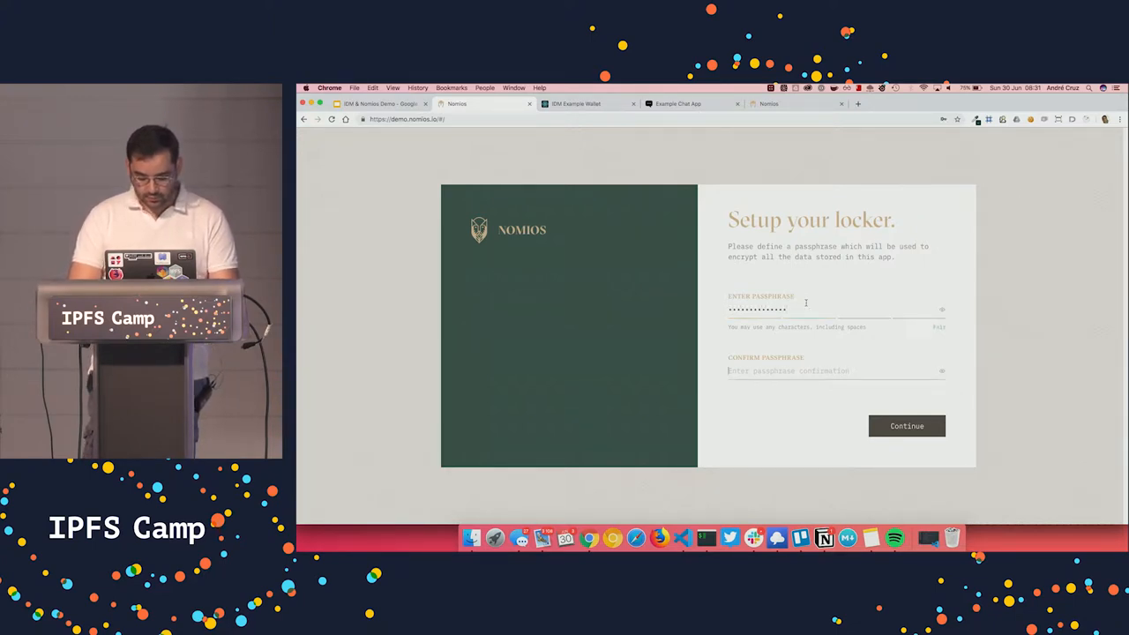
text(ab)
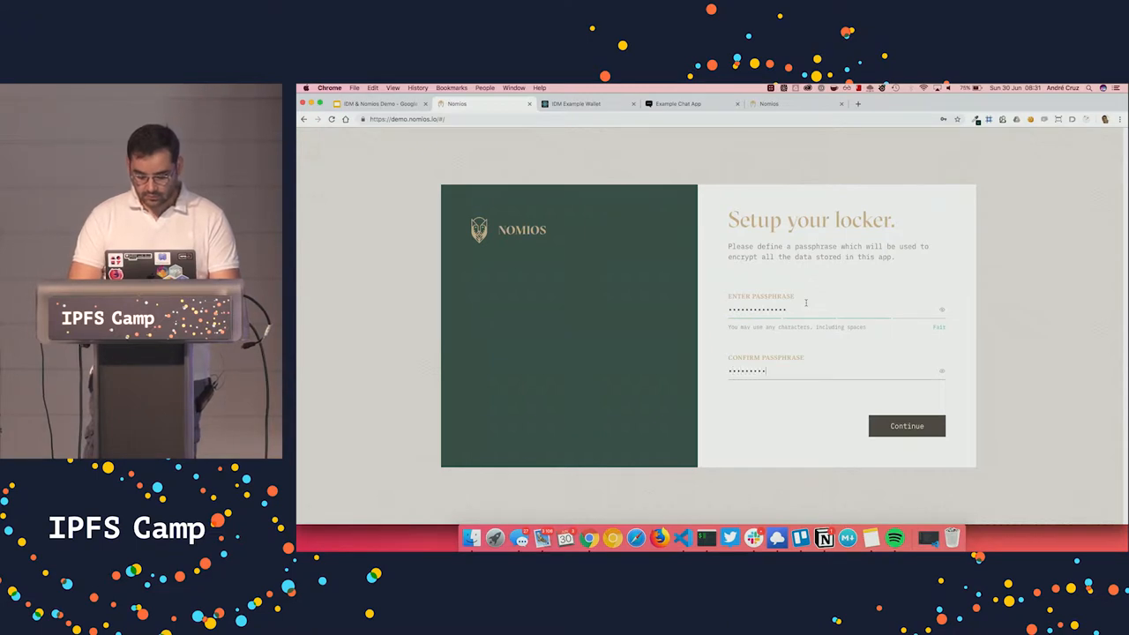
key(Return)
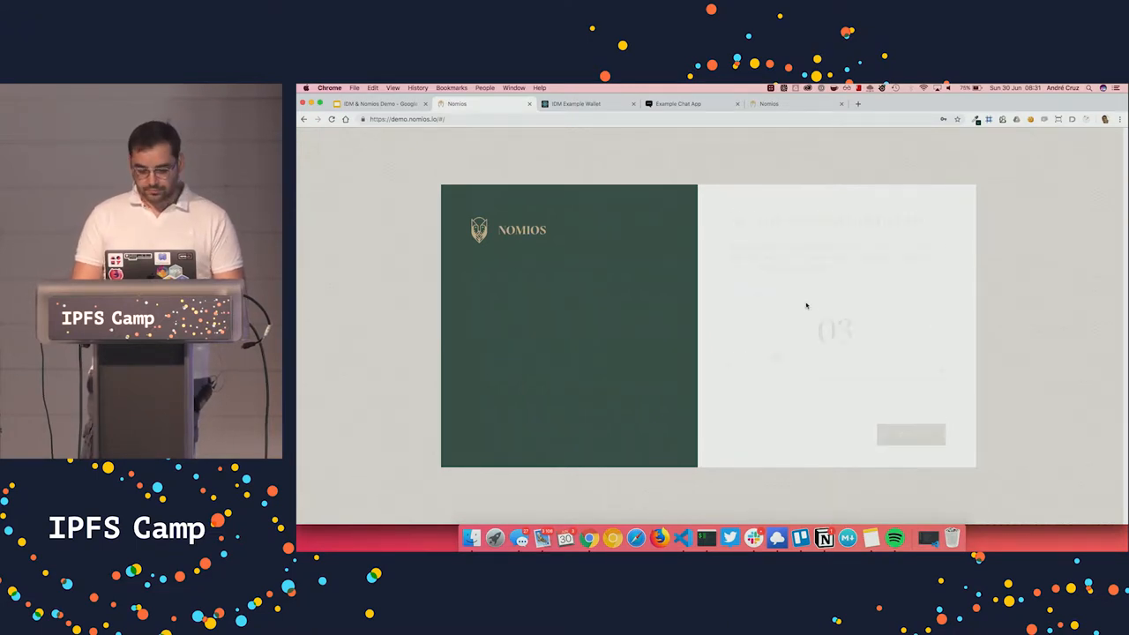
drag(776, 358, 922, 359)
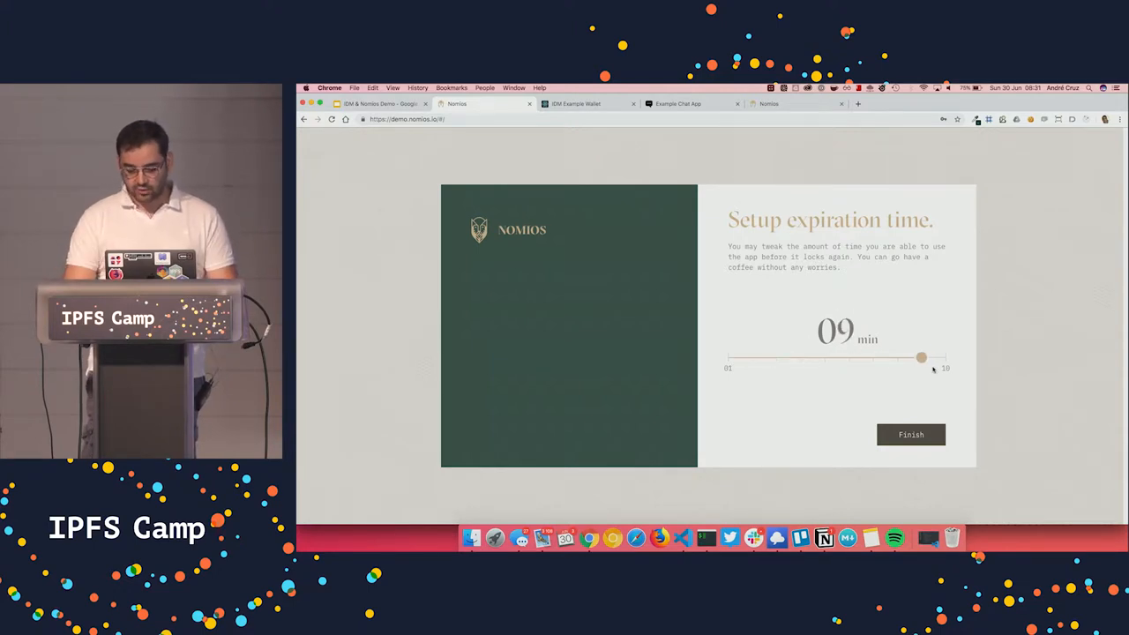
click(917, 434)
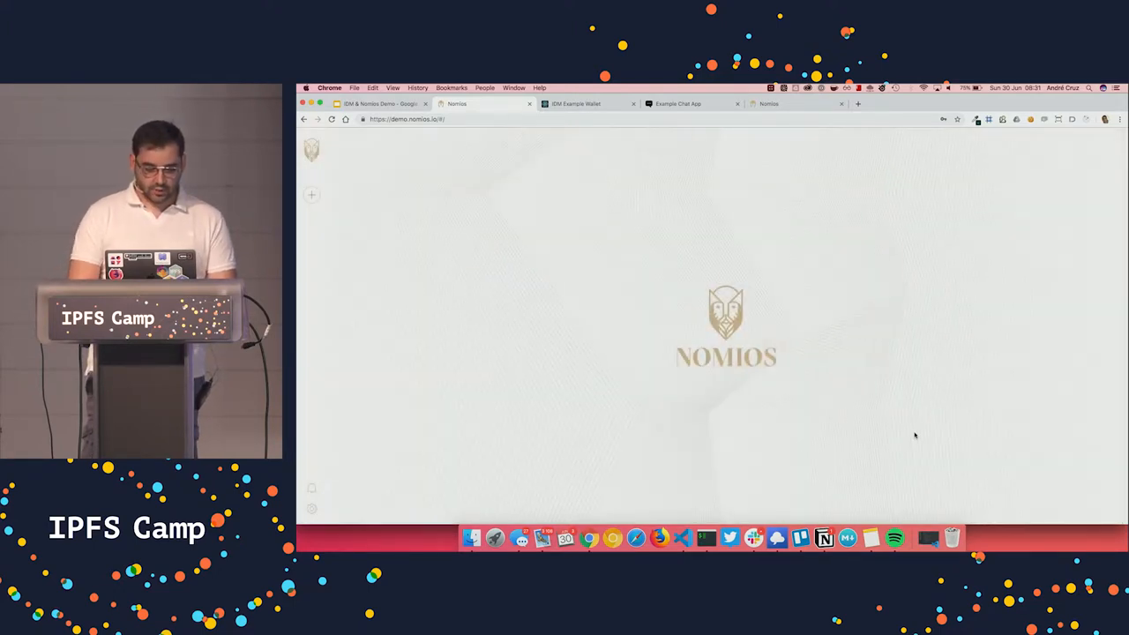
- Add a new identity from the sidebar, choosing to create a brand new one
click(317, 189)
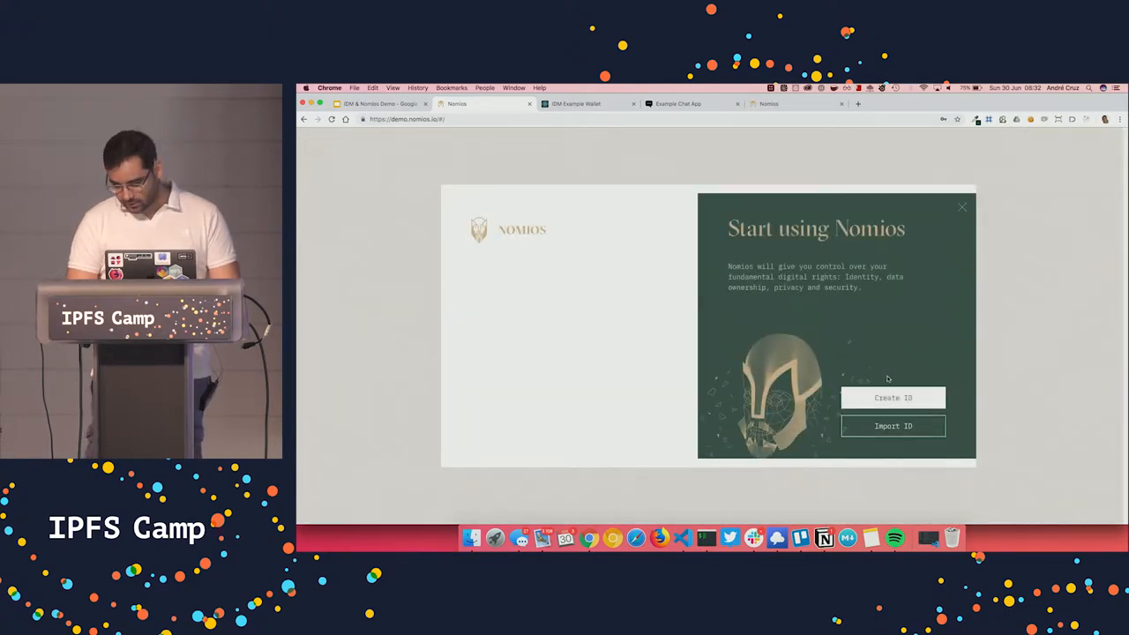
click(892, 398)
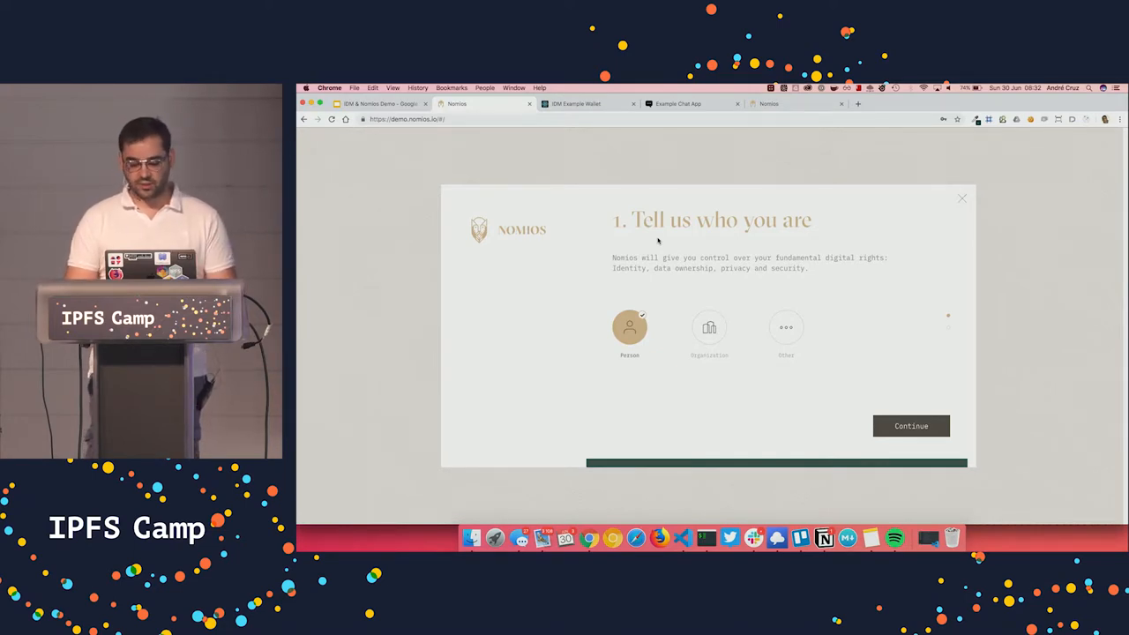
- Create a Person identity named André with the portrait image as avatar and continue to device setup
click(911, 429)
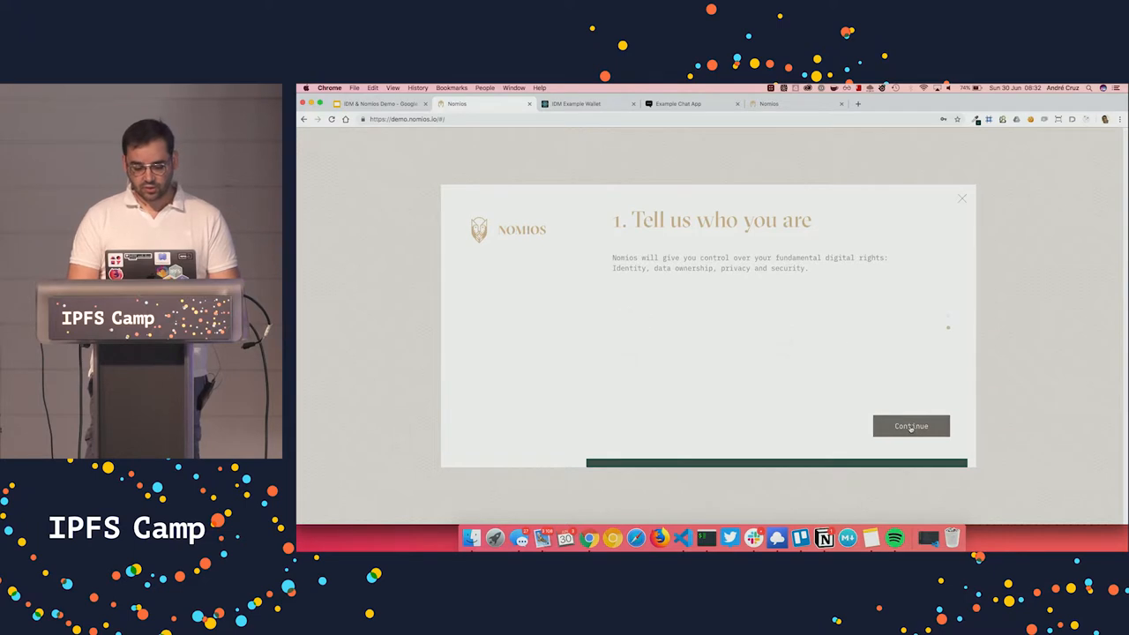
text(A)
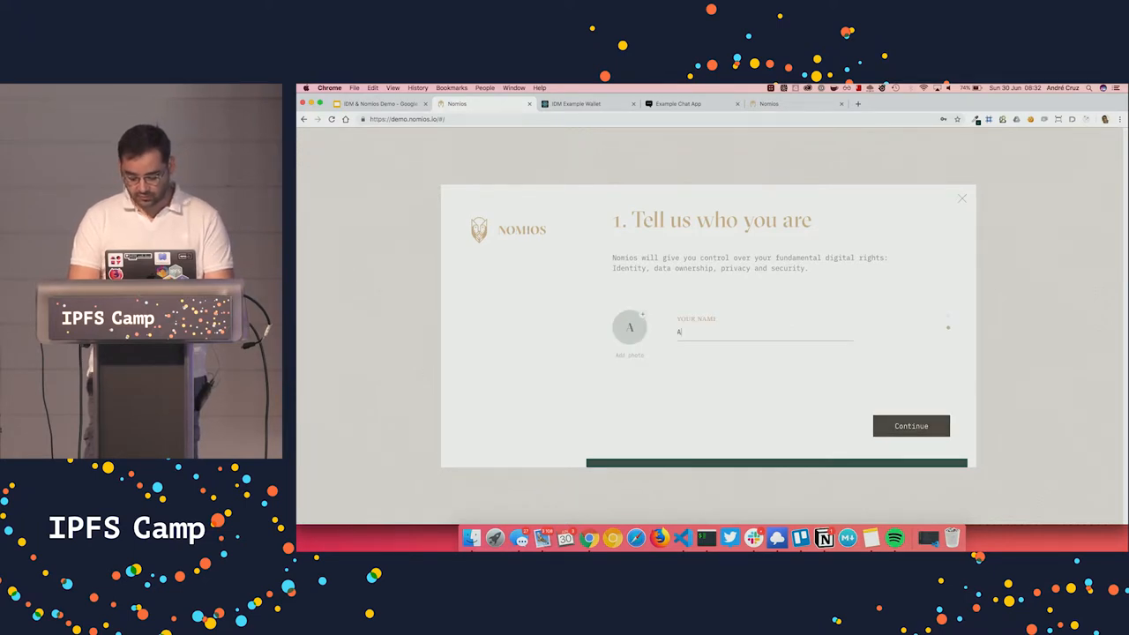
text(uz)
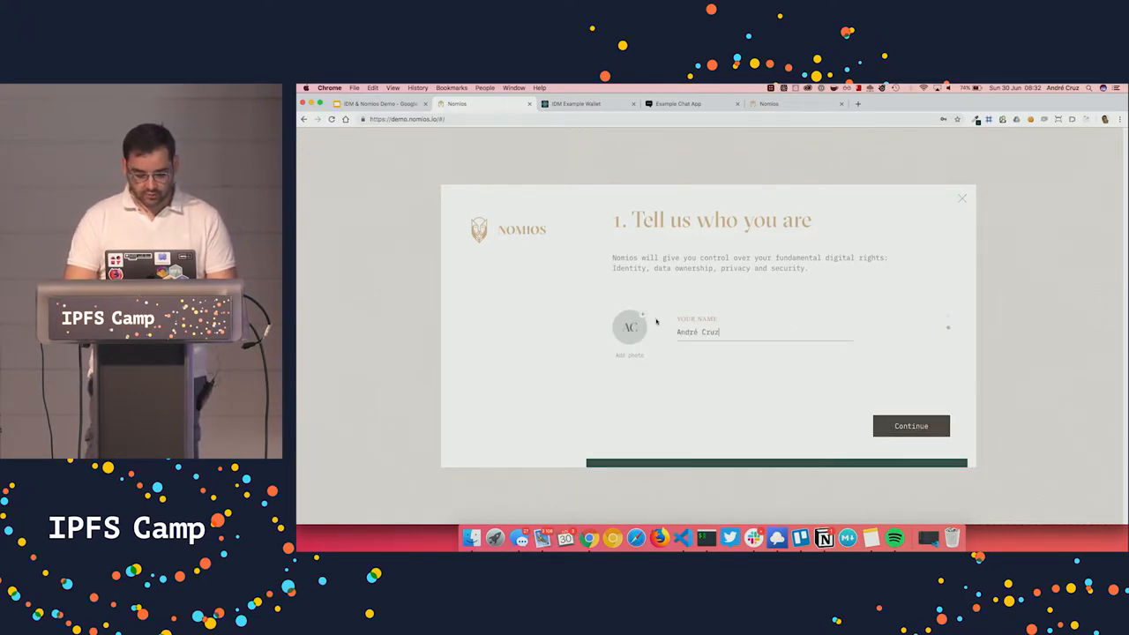
click(629, 329)
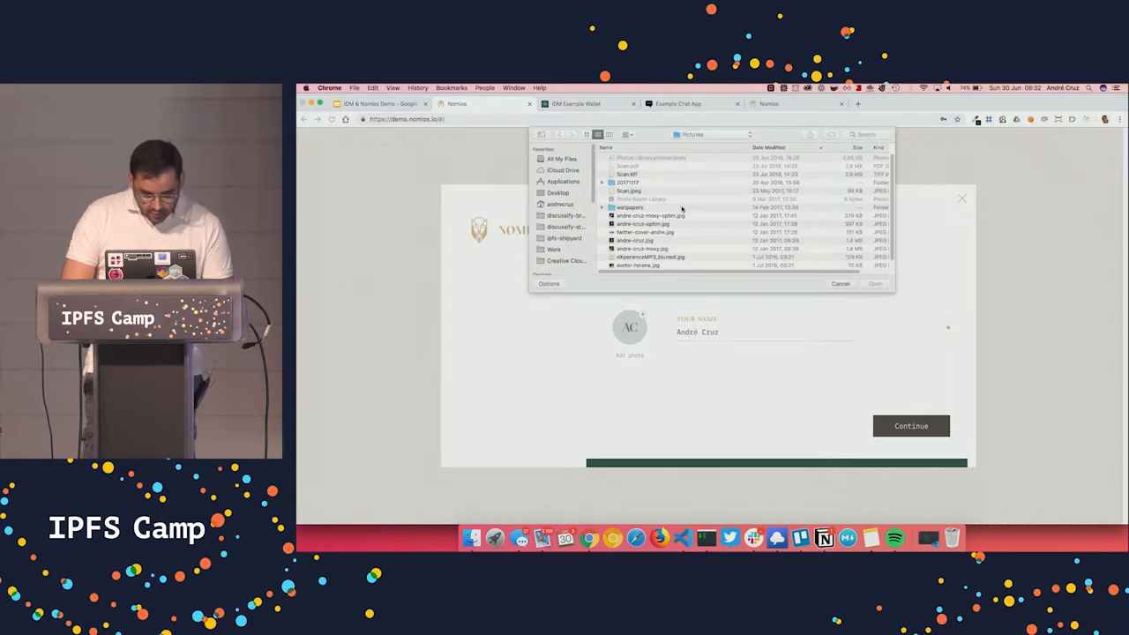
scroll(670, 221, down, 1)
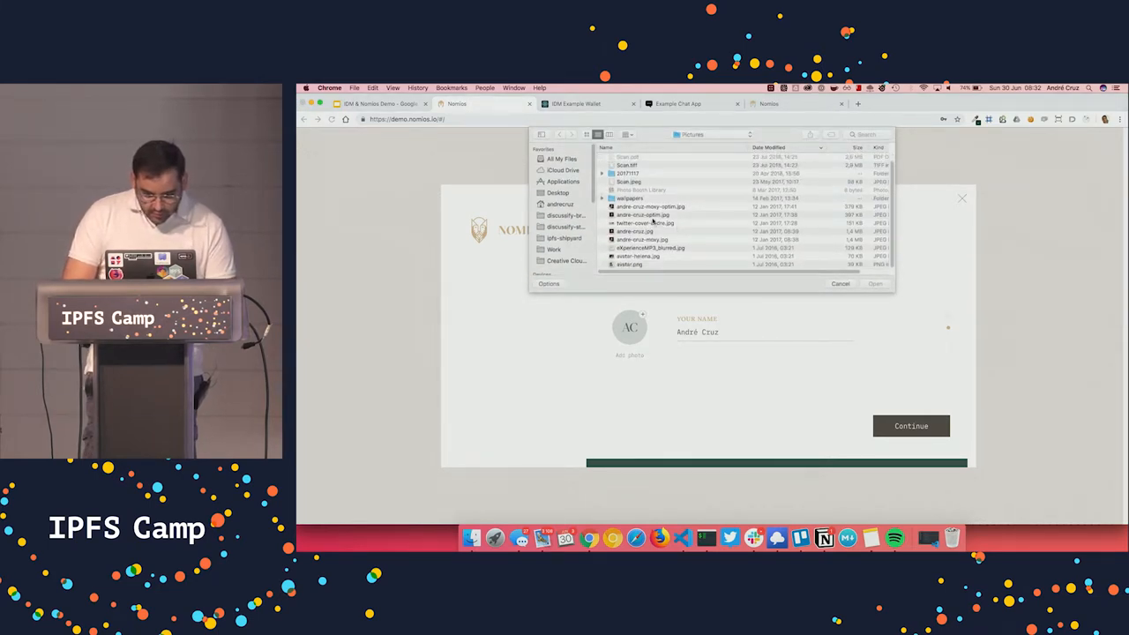
double_click(652, 223)
click(911, 426)
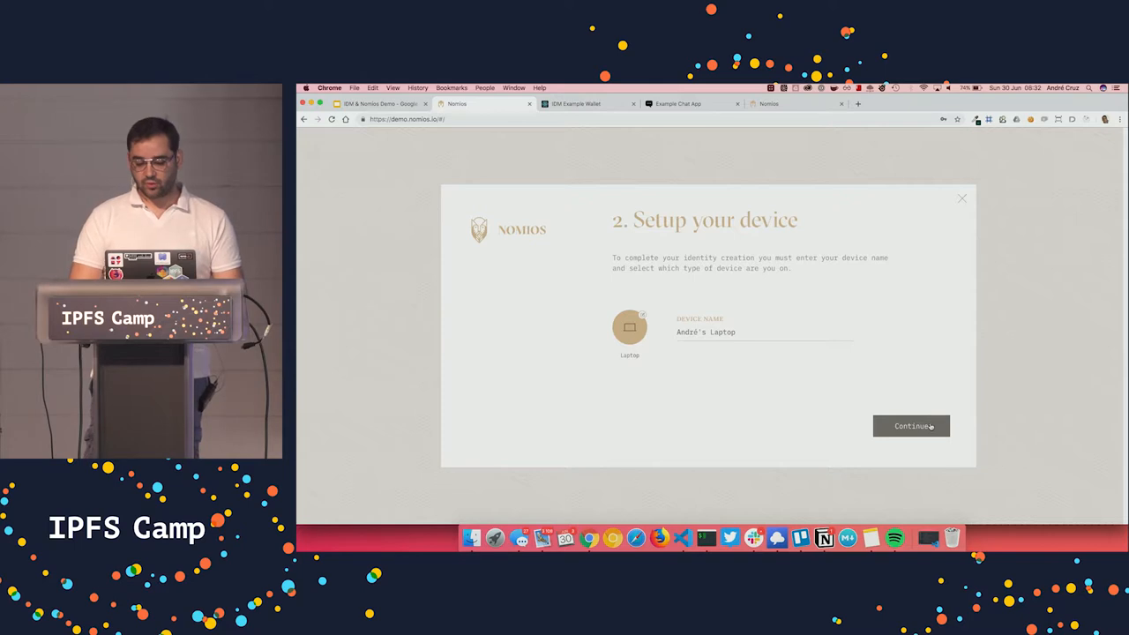
- Keep the suggested device 'André's Laptop' and create the identity
click(912, 426)
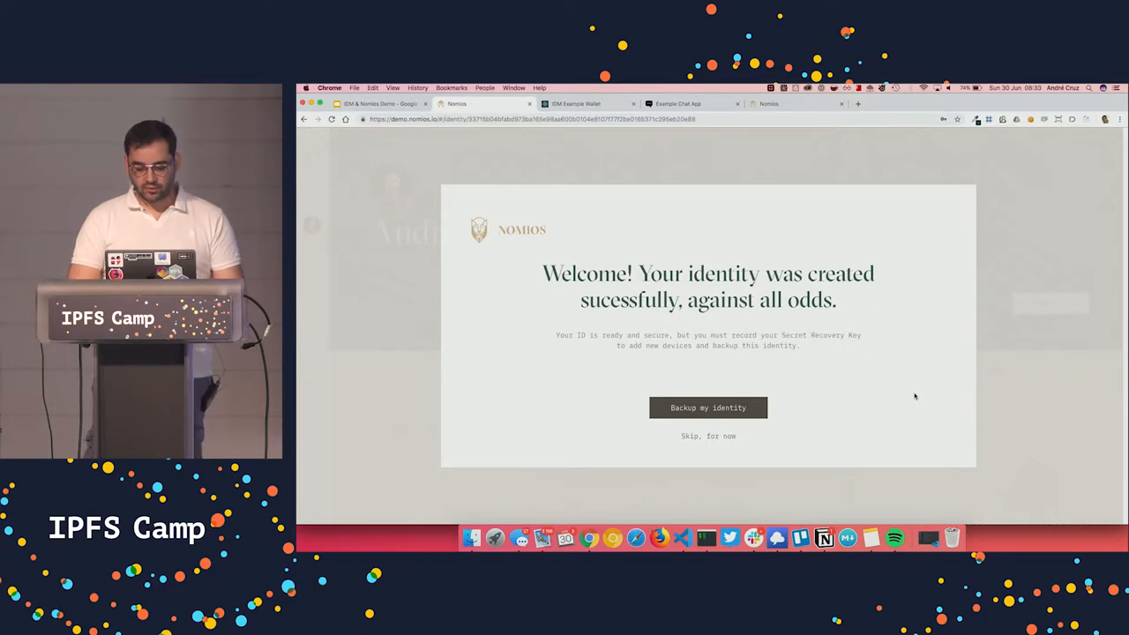
- Inspect the Nomios page and show the DevTools JavaScript console
right_click(822, 217)
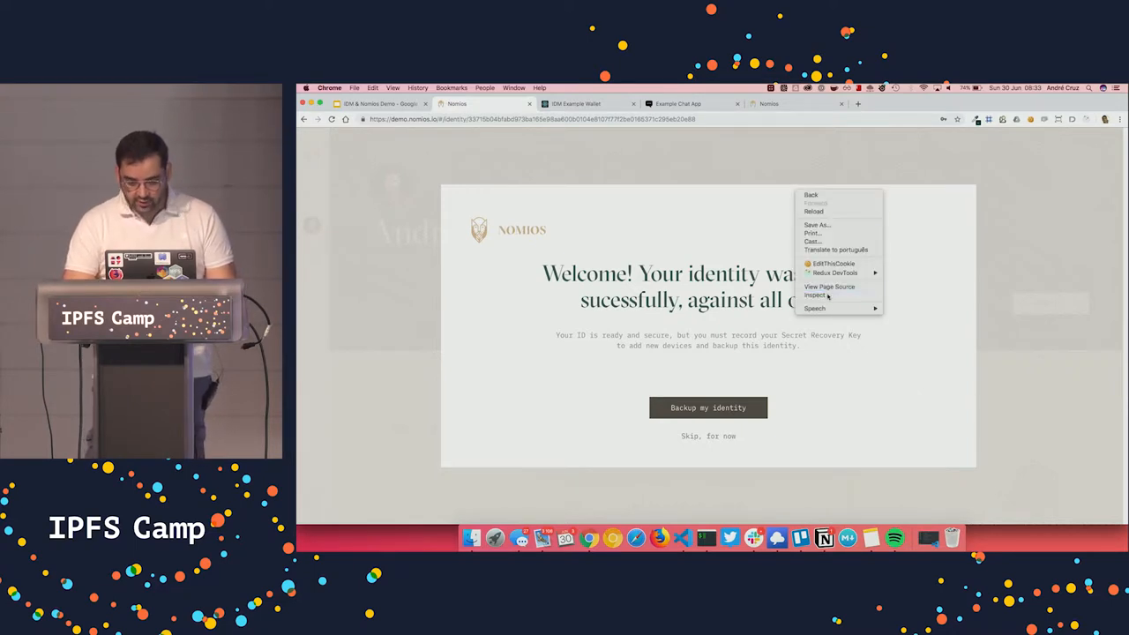
click(807, 188)
click(853, 134)
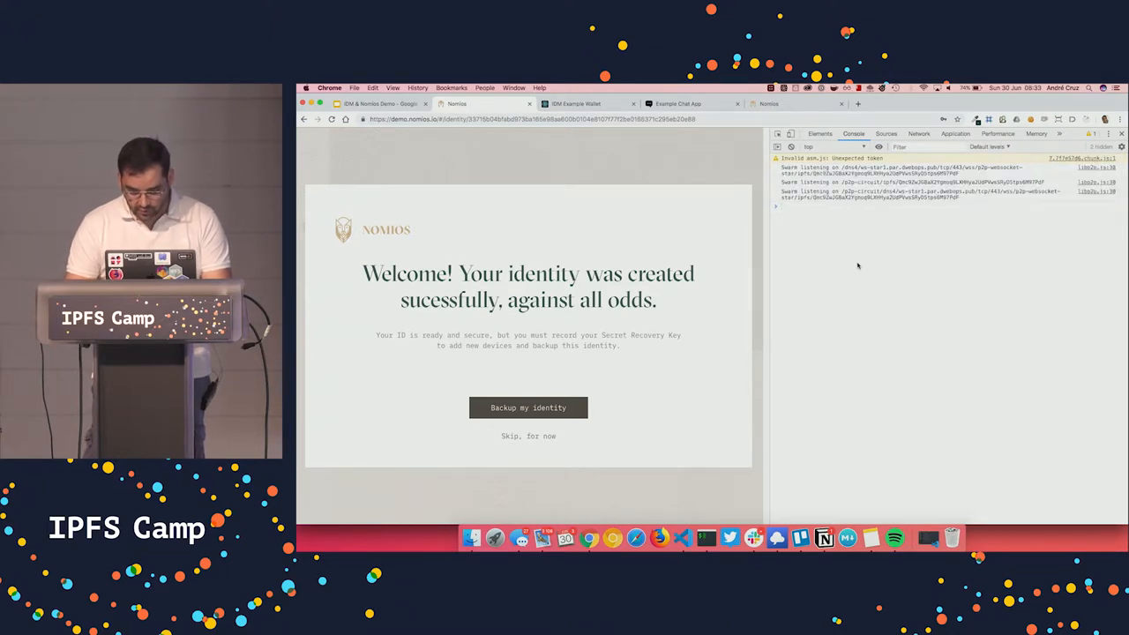
- Run __IDM_WALLET__.identities.list()[0].getDid() to print the identity's DID and select part of it
key(super+v)
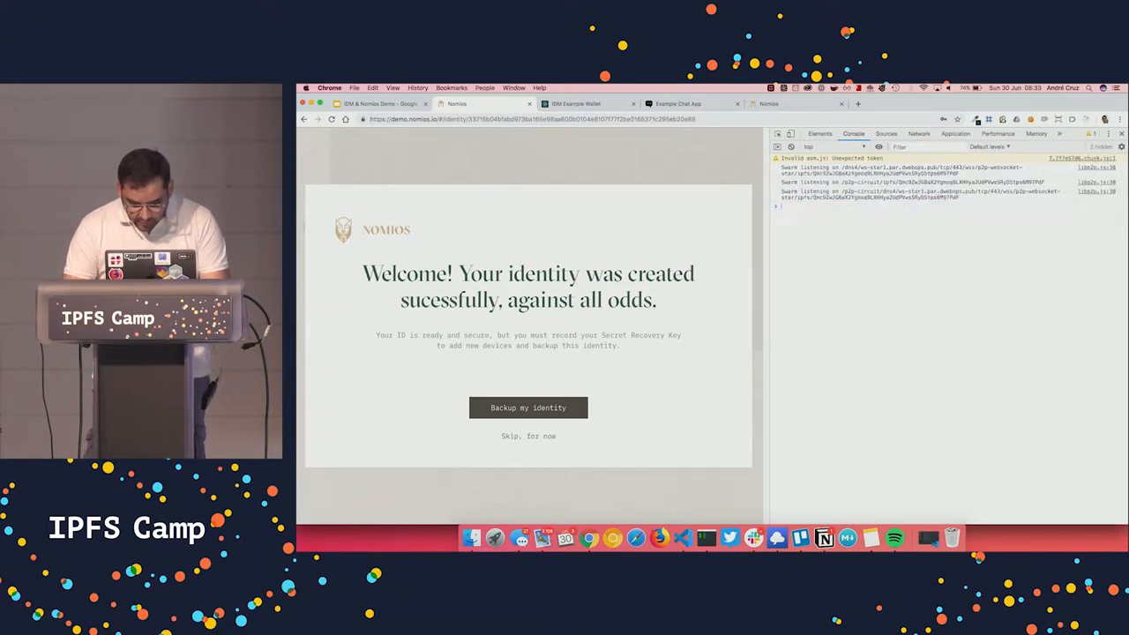
text(__IDM_WALLET__)
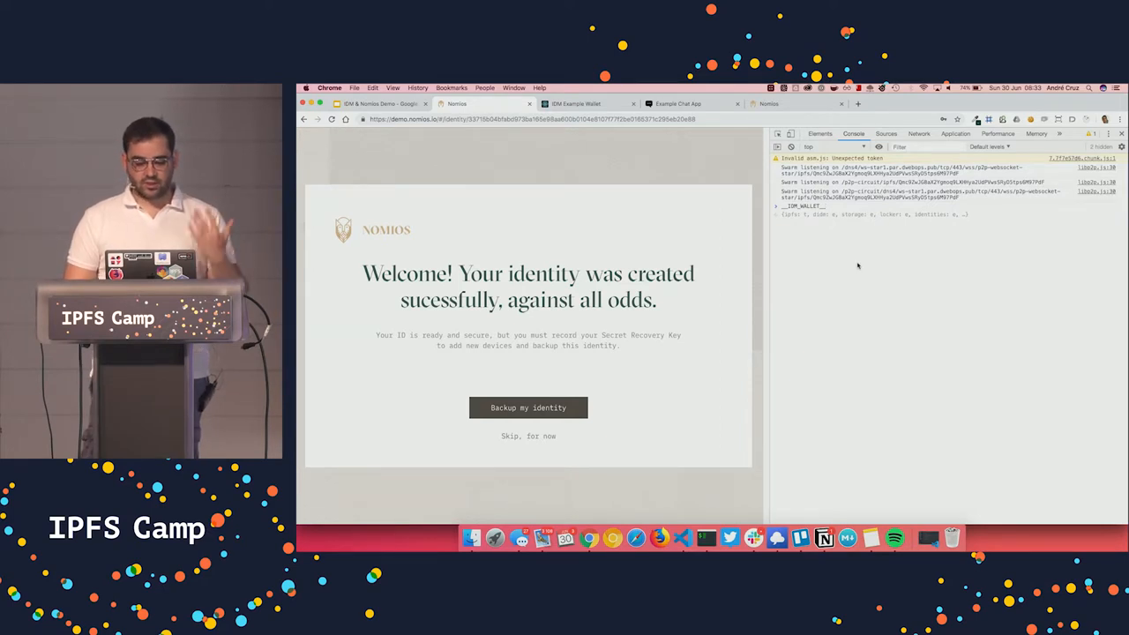
text(.)
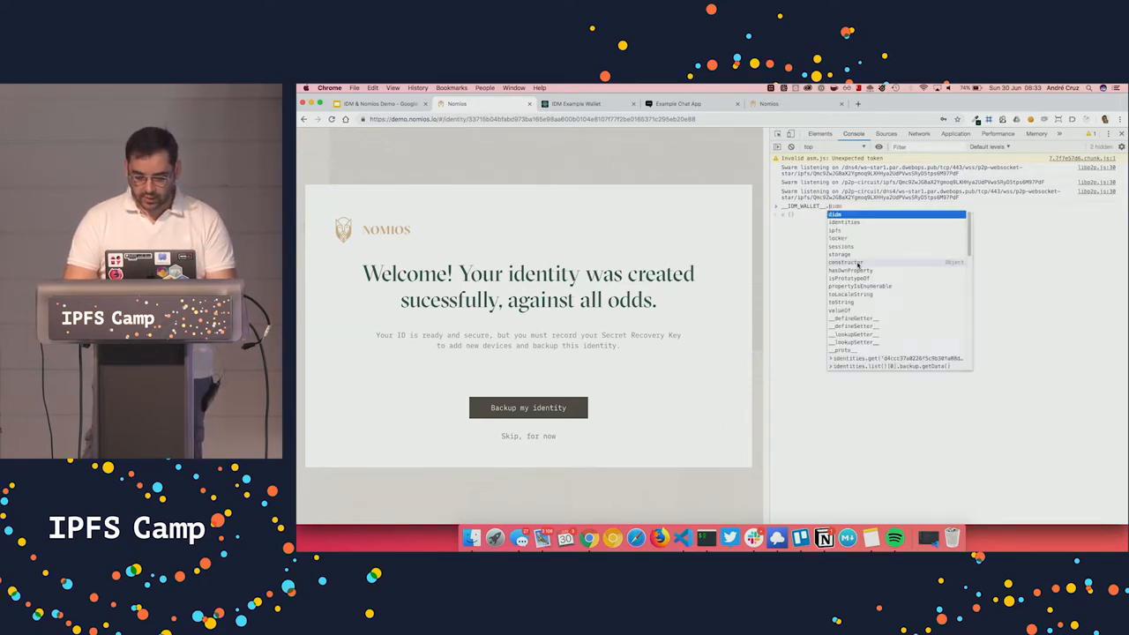
key(Up)
key(Up)
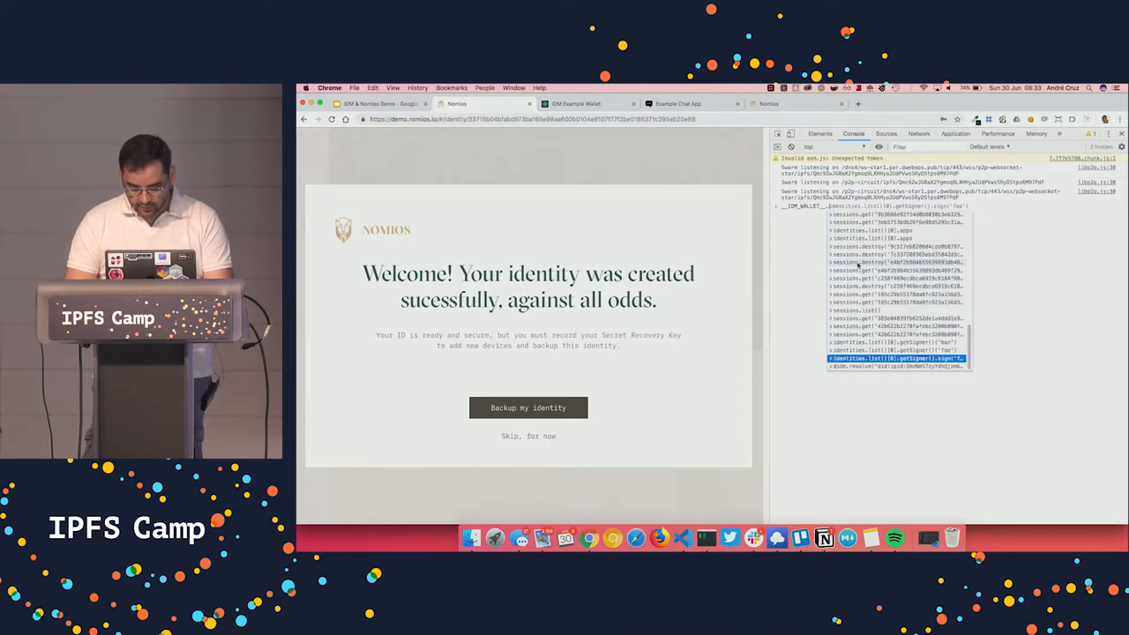
text(identities)
key(Tab)
text(.l)
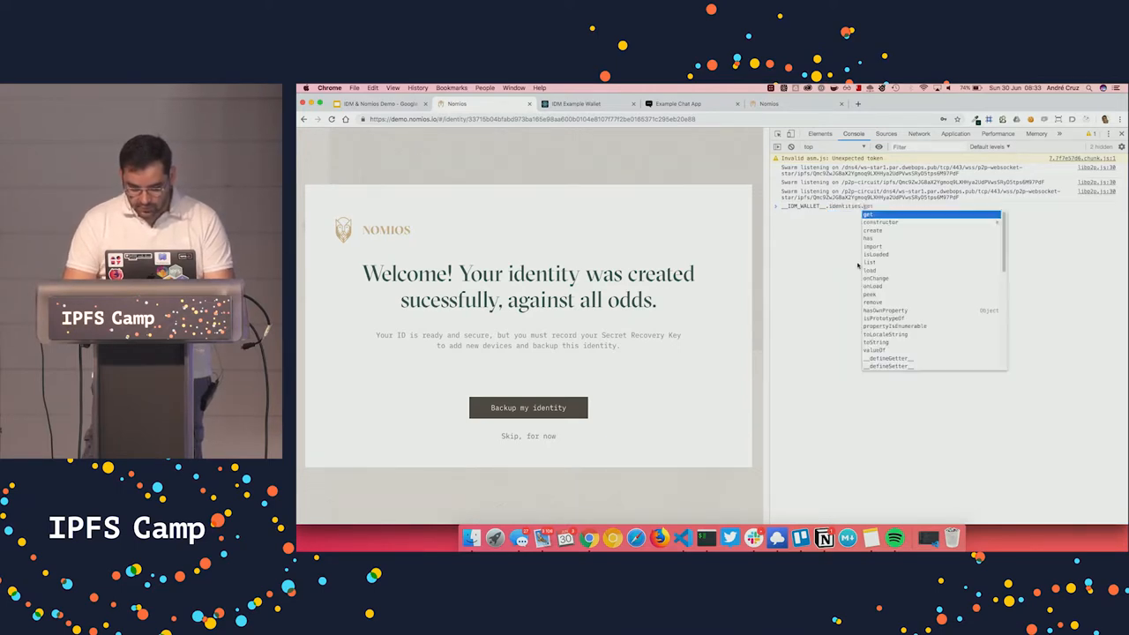
key(Tab)
text(()
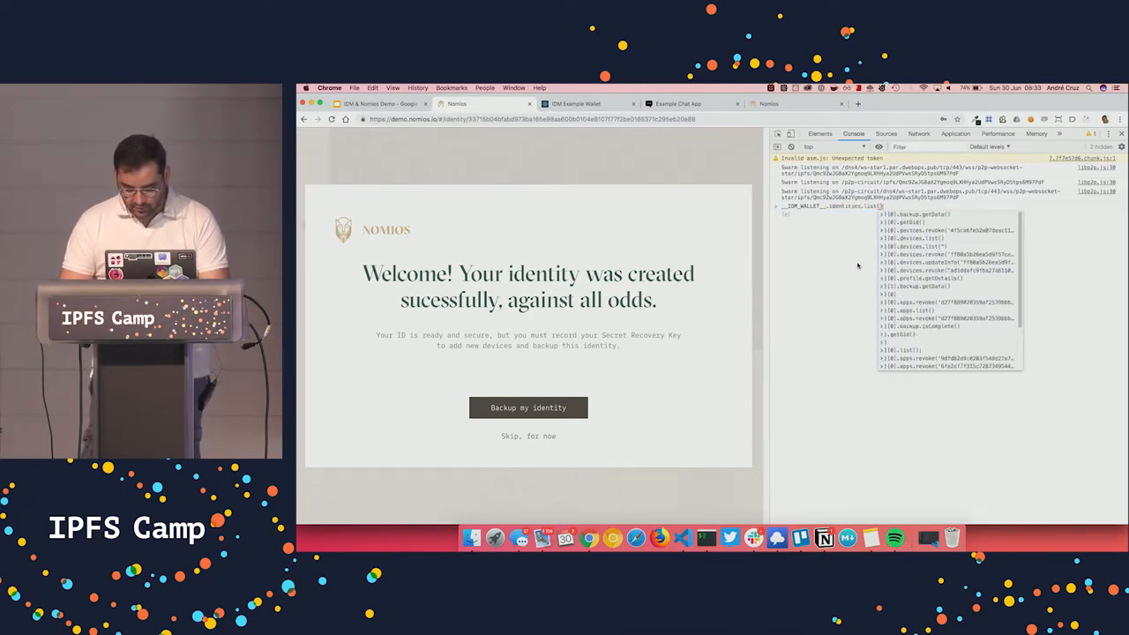
text()[0)
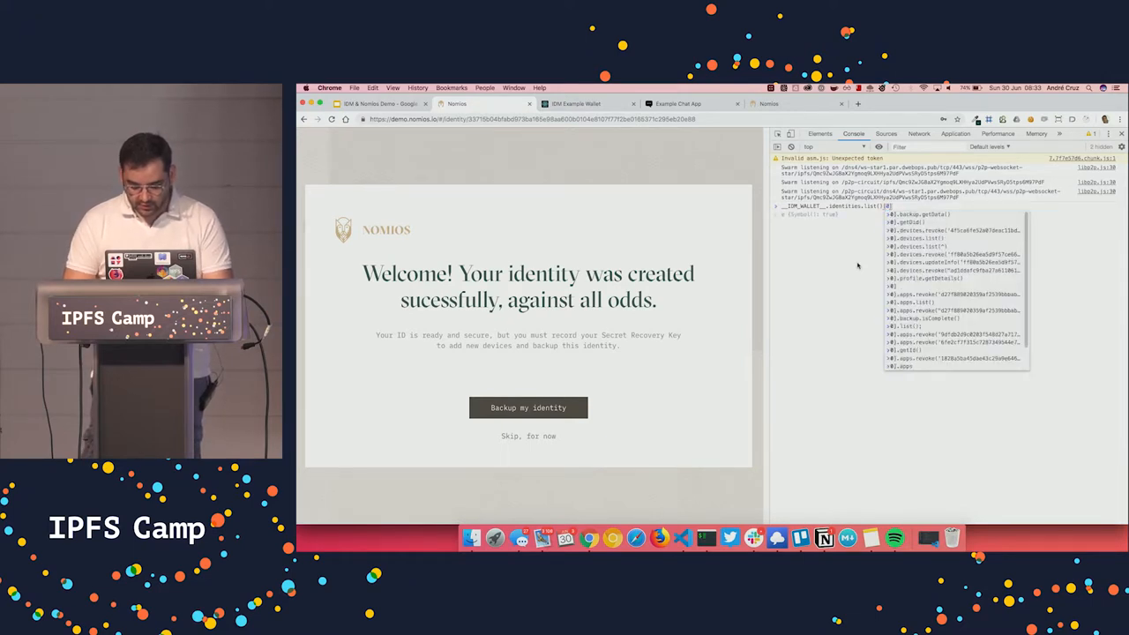
text(].getDid)
key(Tab)
text(())
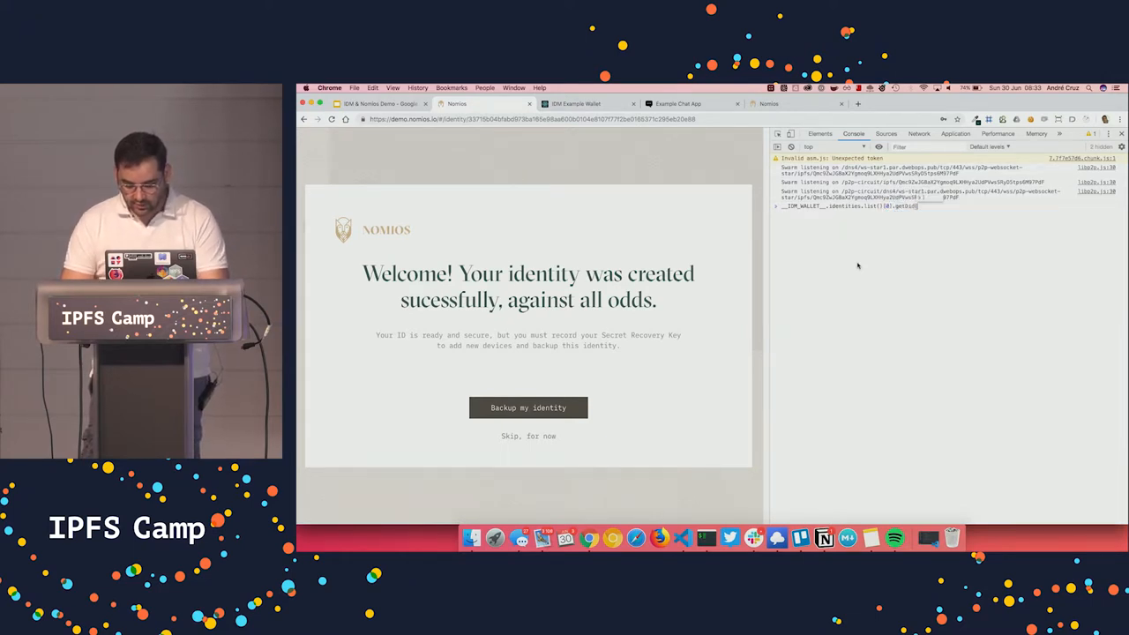
key(Return)
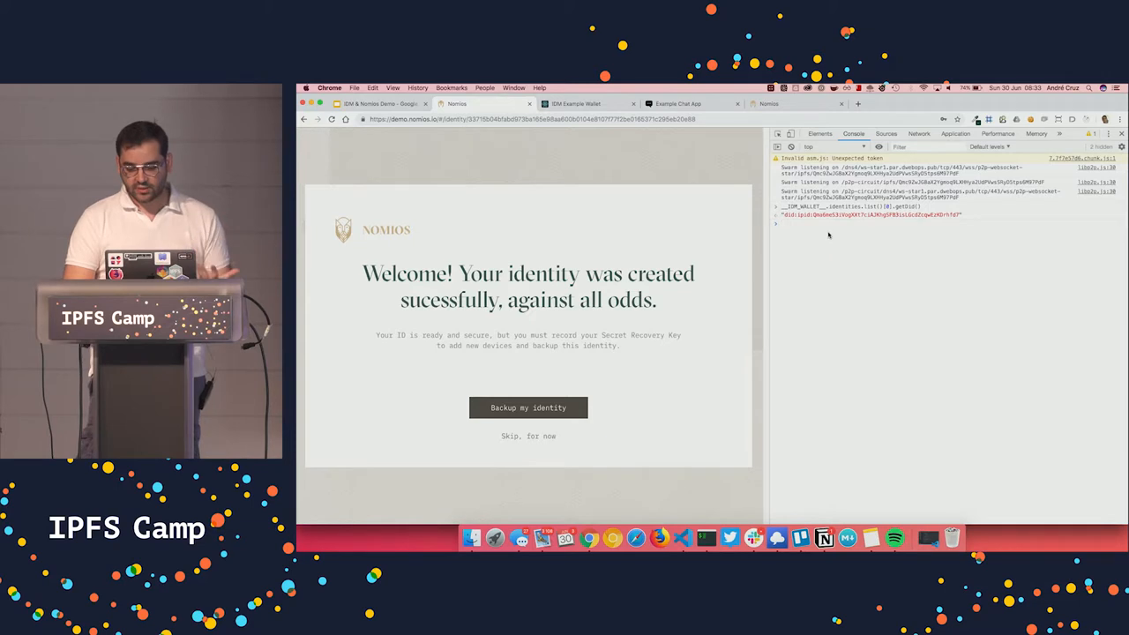
drag(783, 215, 961, 216)
- Run await __IDM_WALLET__.didm.resolve('<did>') with the identity's DID pasted in
key(Up)
key(Return)
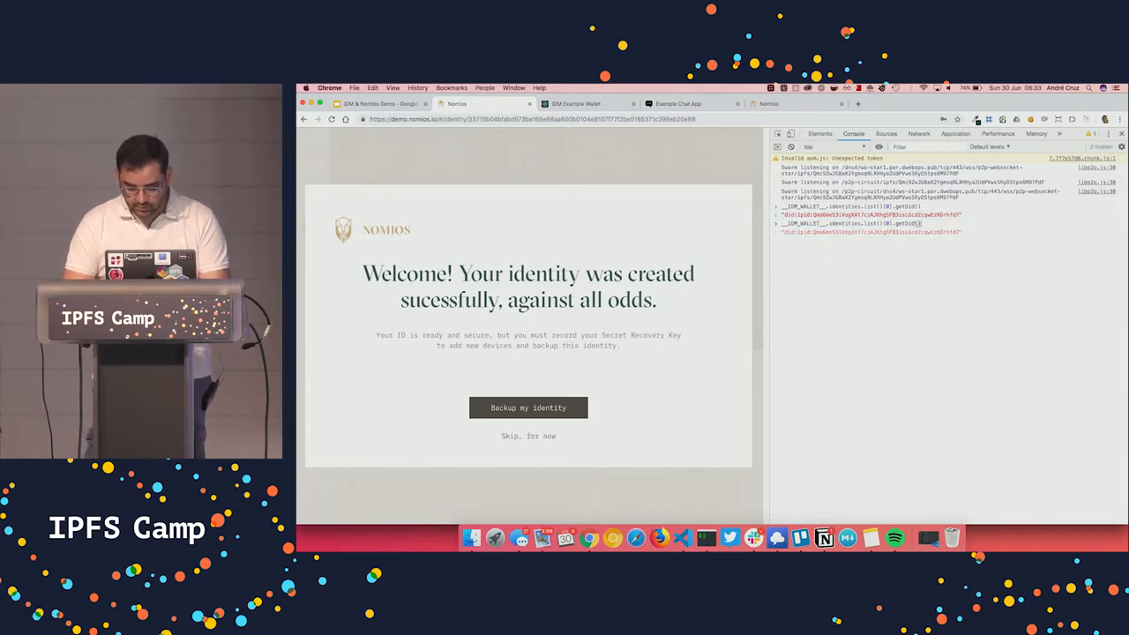
drag(863, 224, 921, 224)
key(BackSpace)
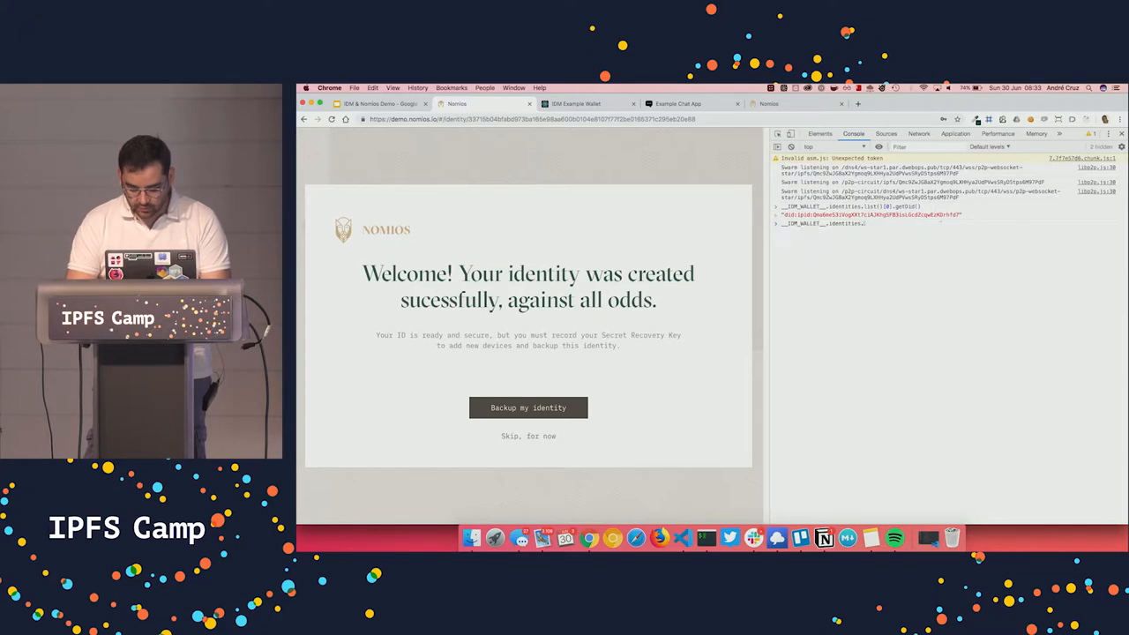
key(BackSpace)
key(BackSpace)
key(BackSpace)
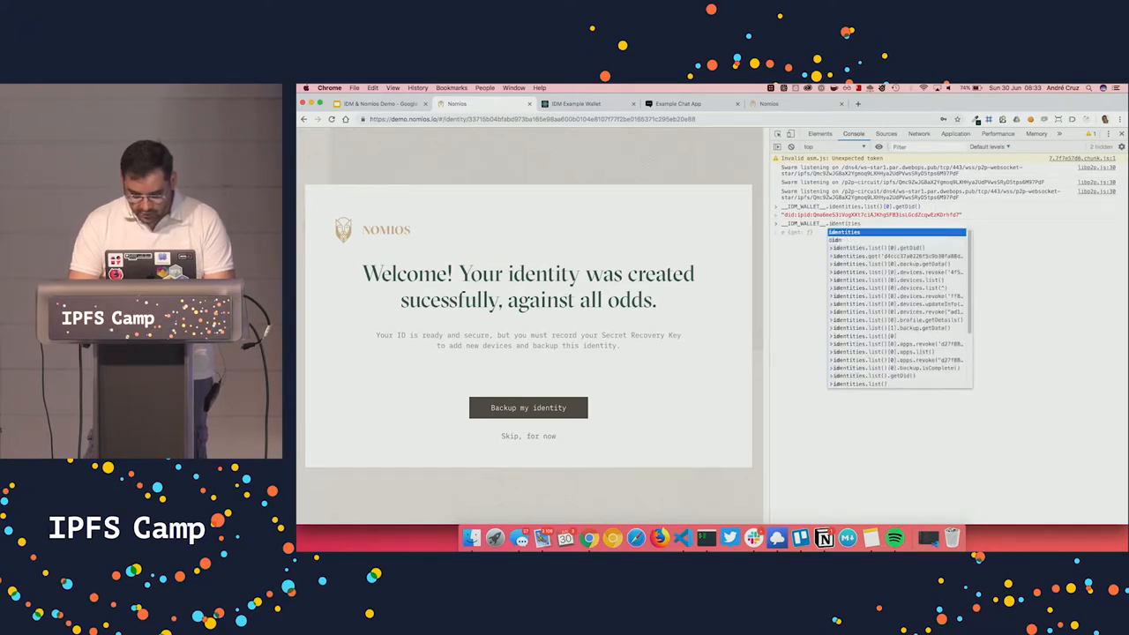
text(didm.res)
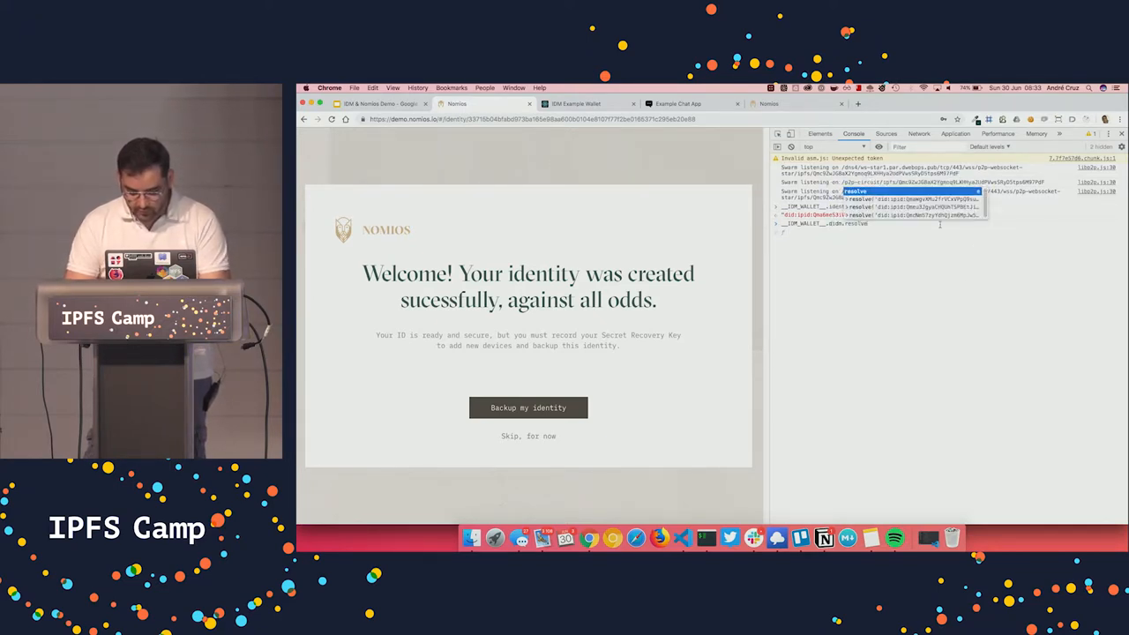
key(Tab)
text((')
key(super+v)
text(')
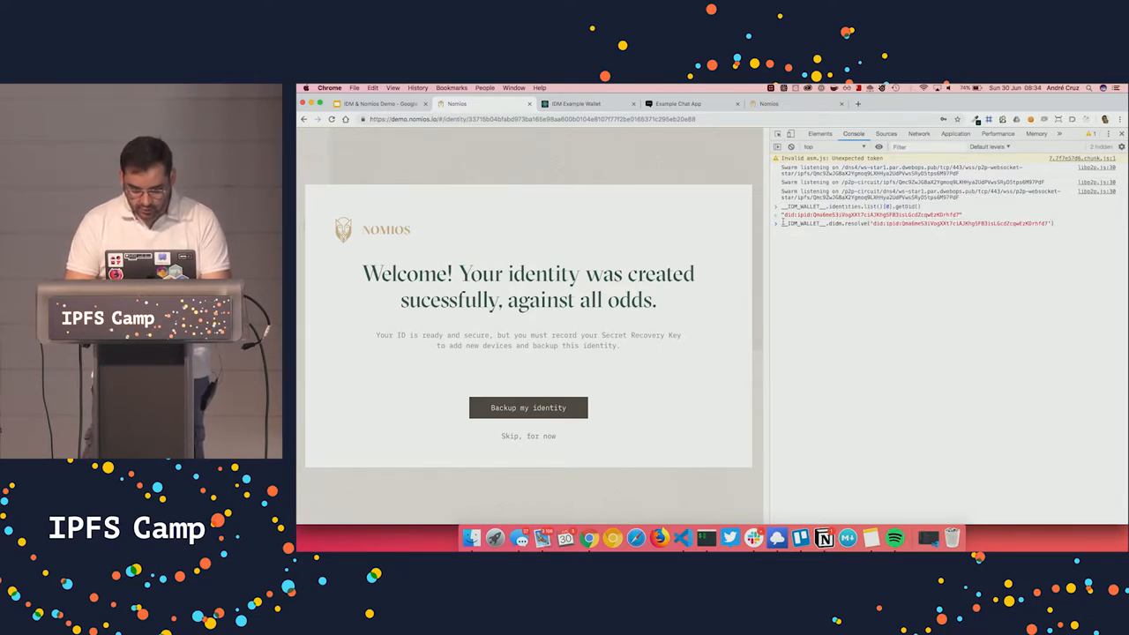
key(ctrl+a)
text(await)
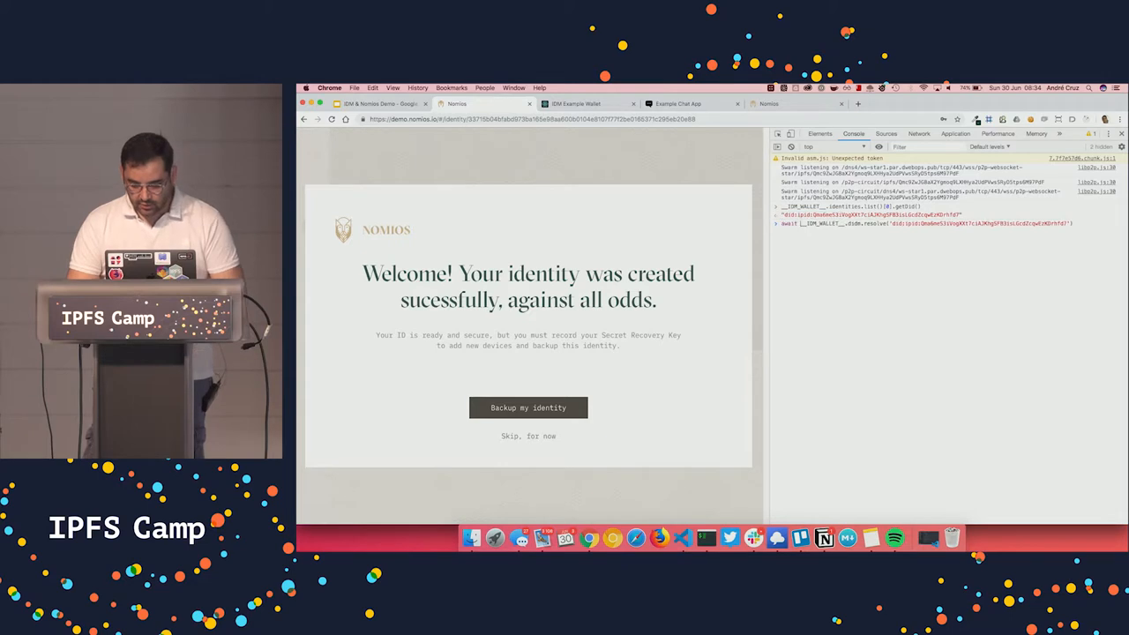
key(Return)
- Expand the resolved DID document to reveal the #idm-master and device public keys and the authentication entry
click(823, 236)
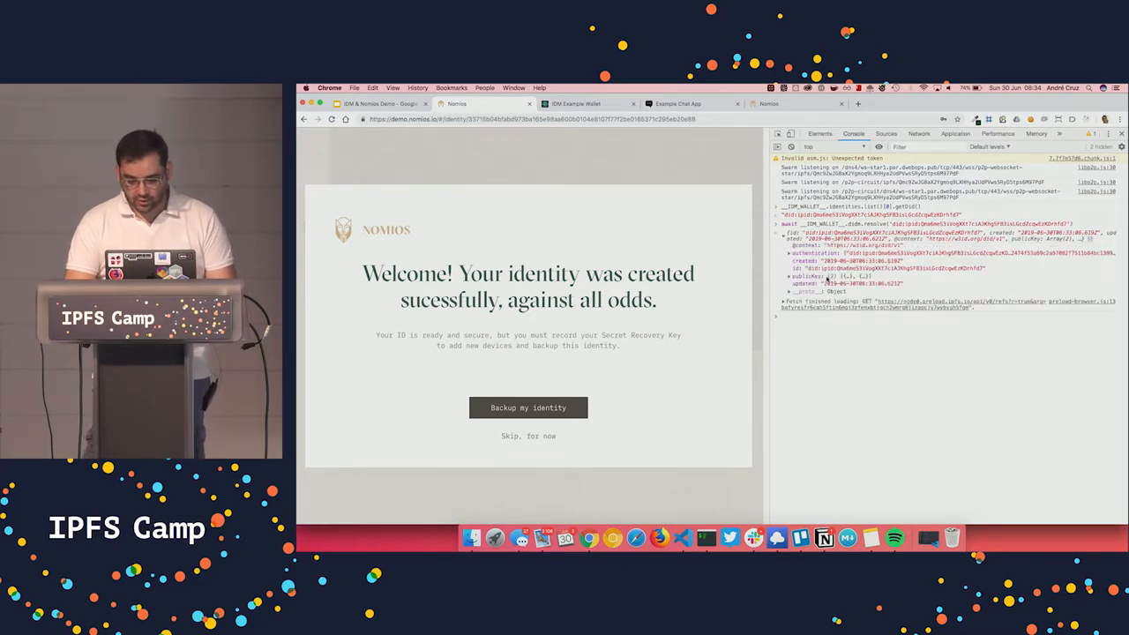
click(816, 276)
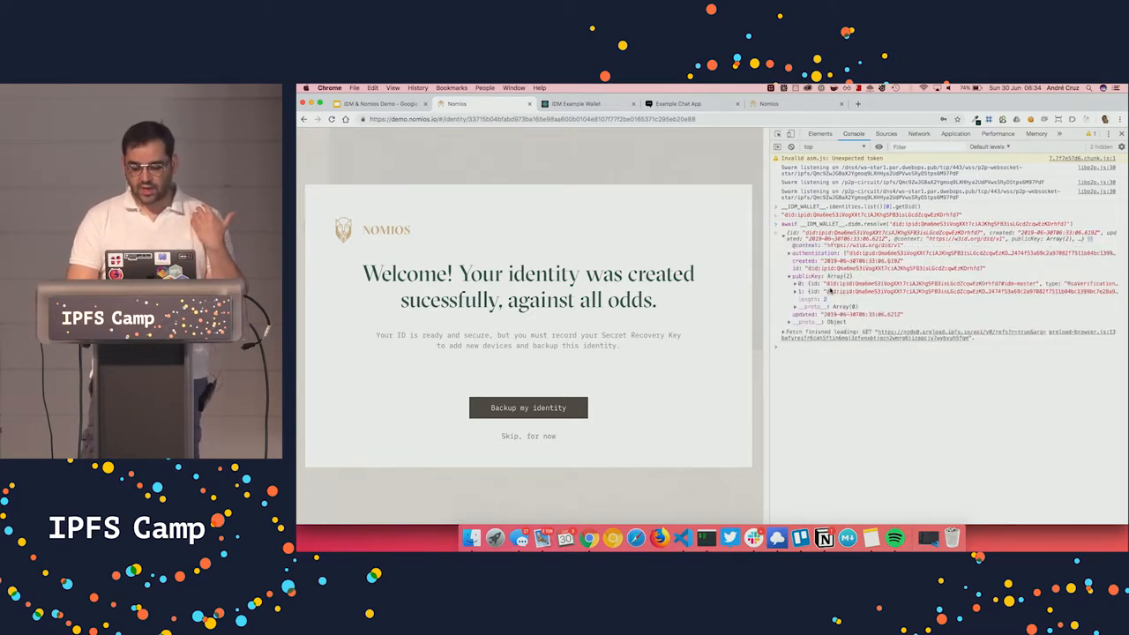
click(830, 284)
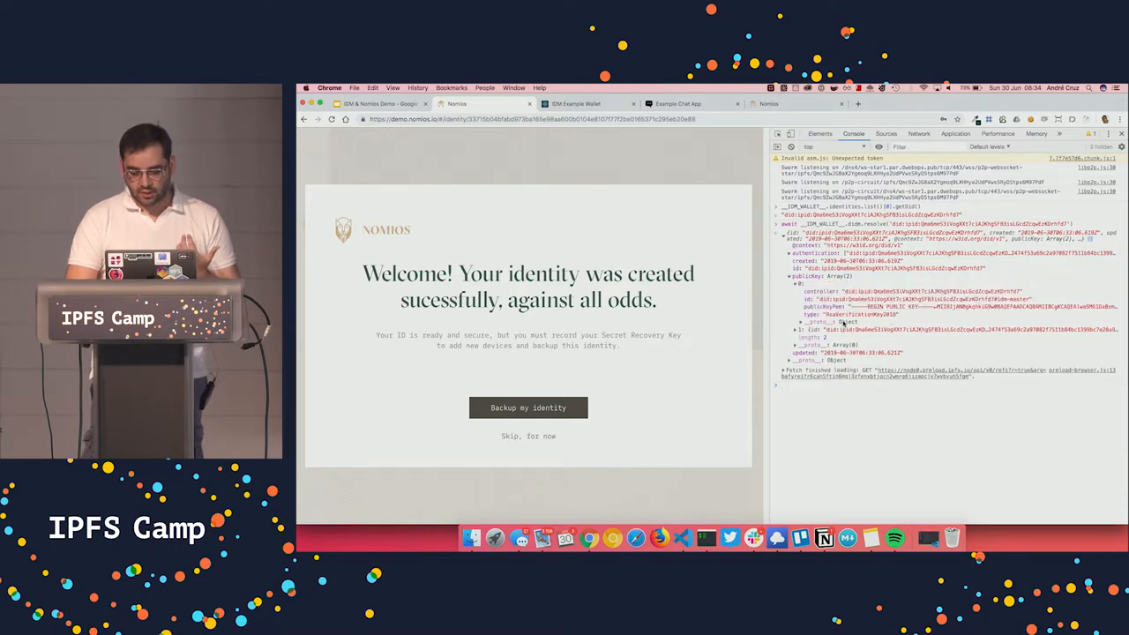
click(832, 330)
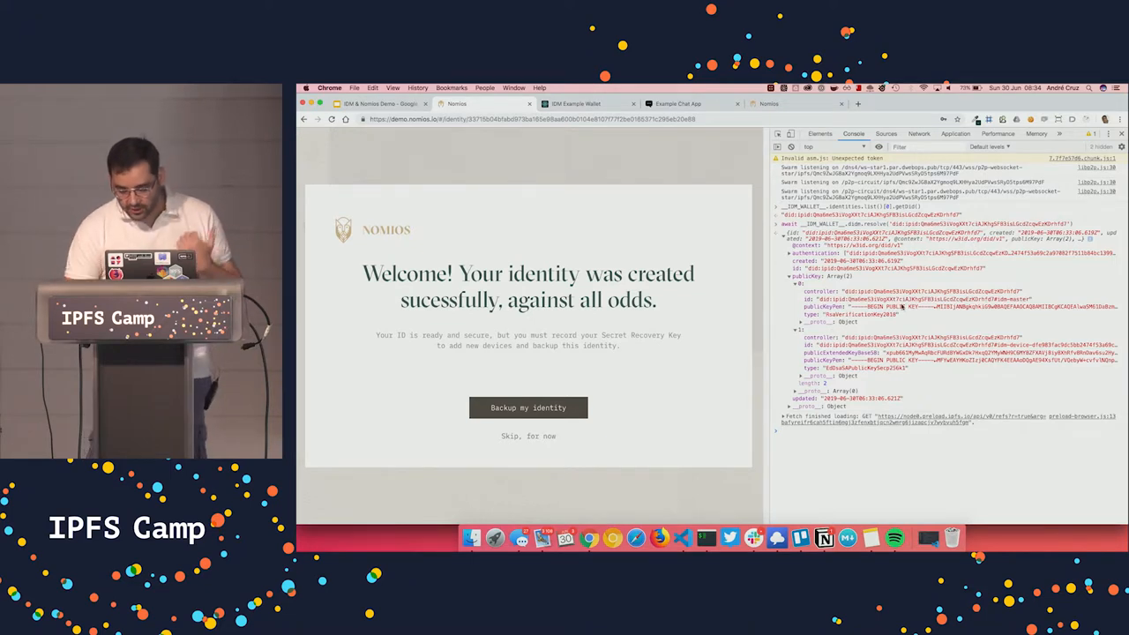
double_click(1013, 300)
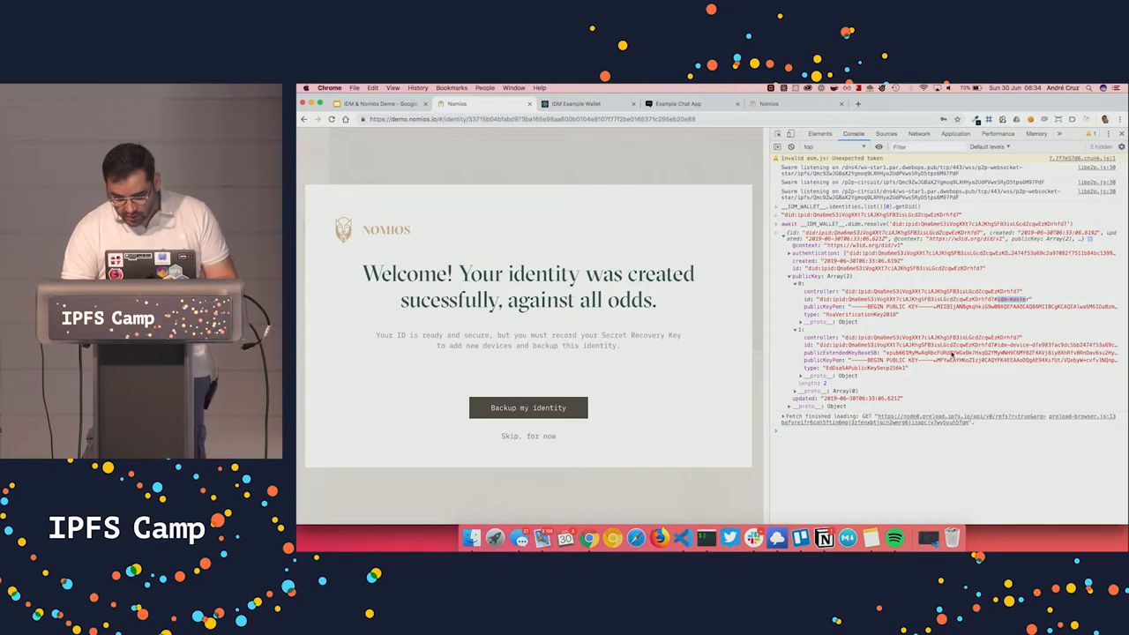
drag(1004, 346, 1092, 345)
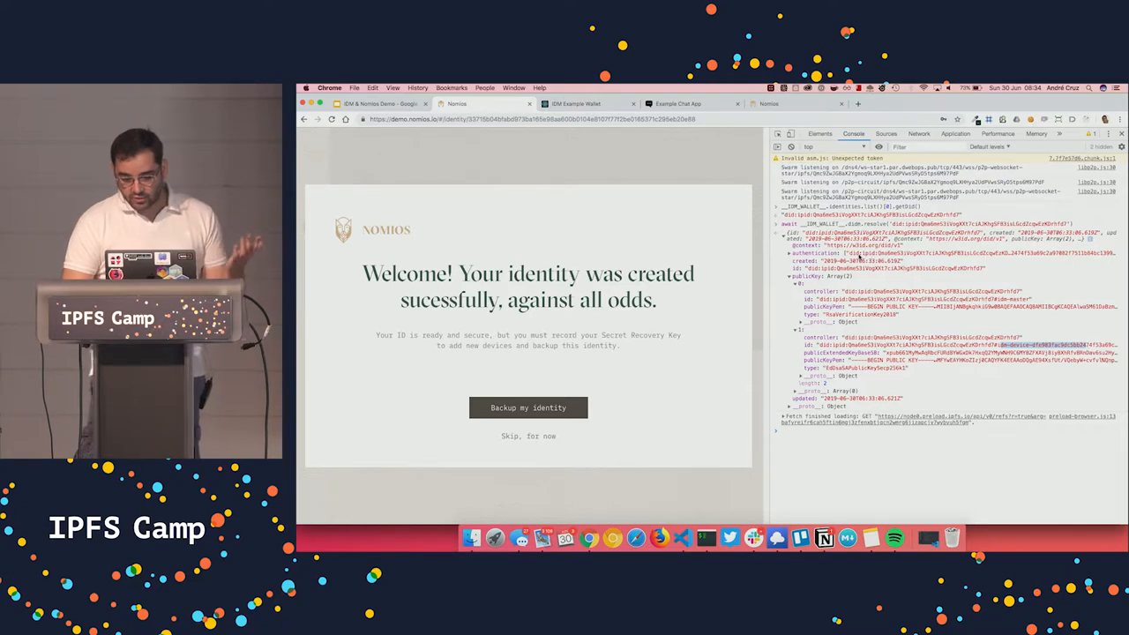
drag(849, 255, 1003, 255)
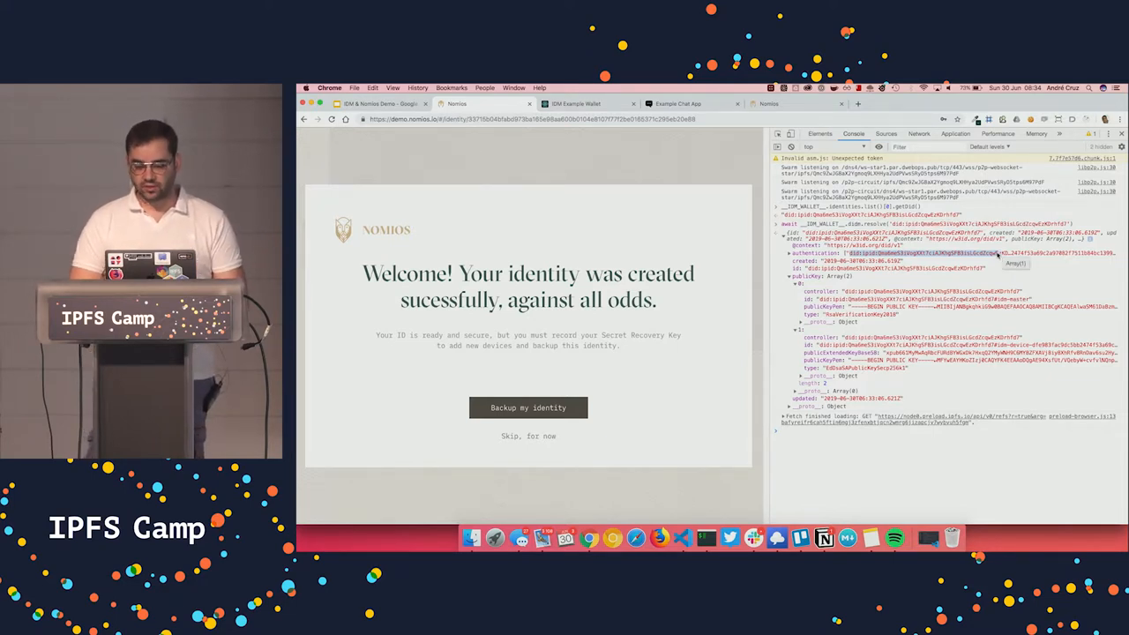
- Close DevTools and start backing up the identity, submitting the passphrase
click(1121, 133)
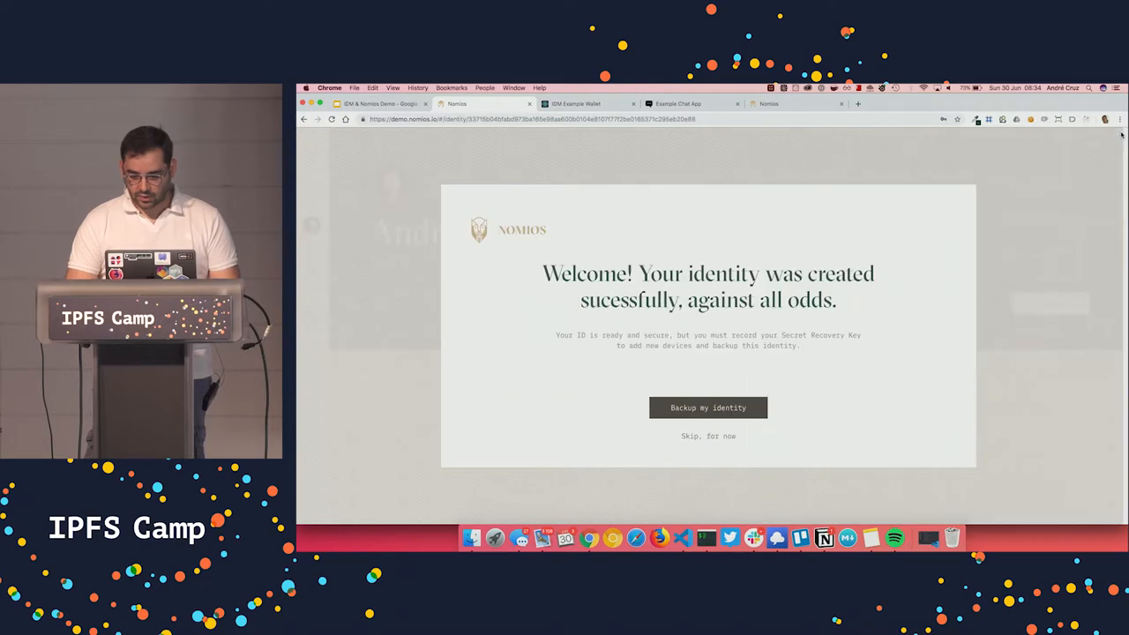
click(714, 407)
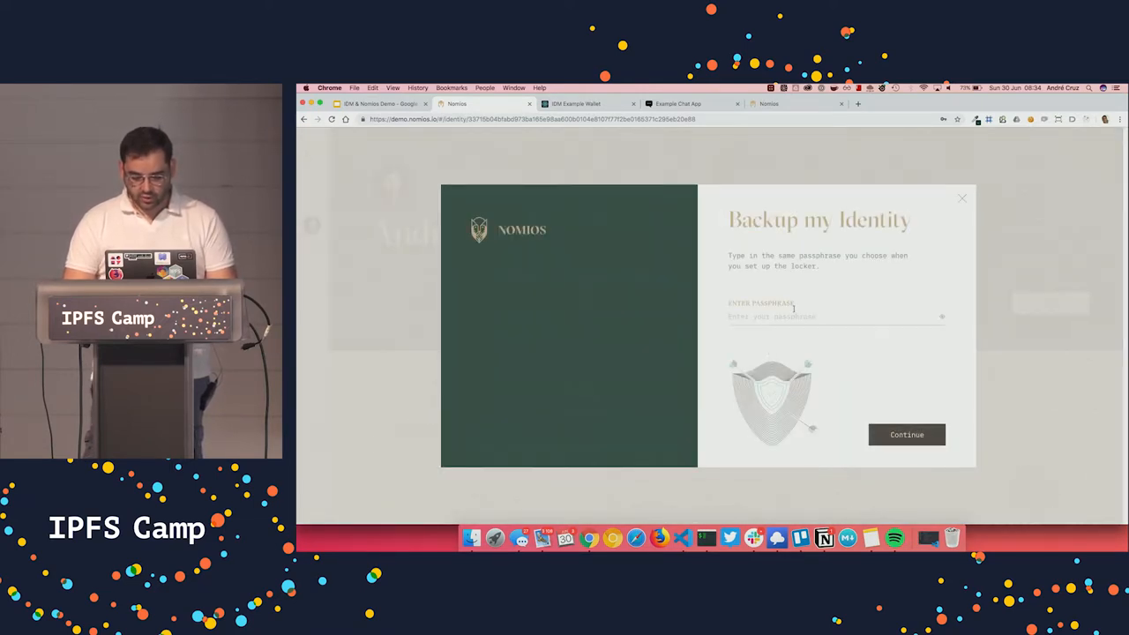
text(te)
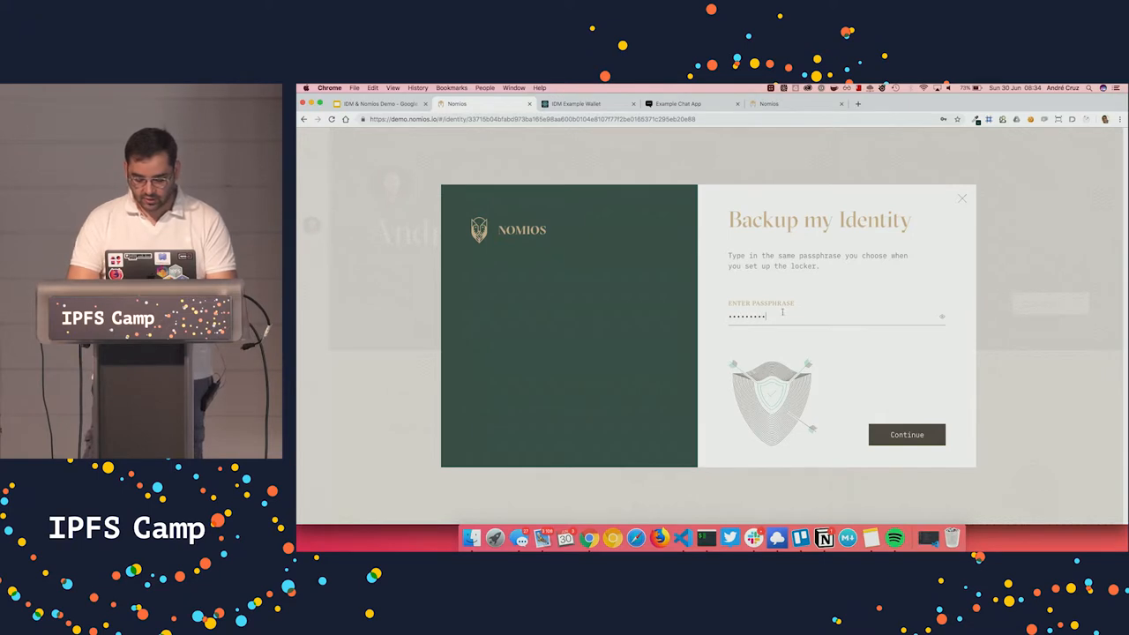
key(Return)
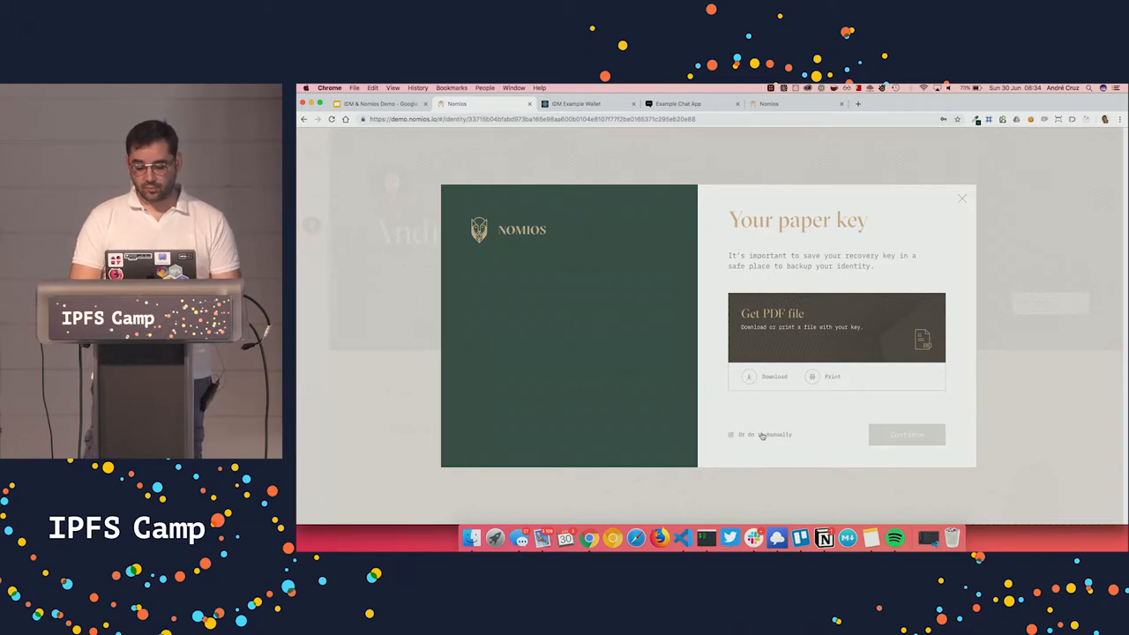
- Reveal the twelve recovery words manually, copy them into a new tab's address bar, and proceed to verification
click(762, 435)
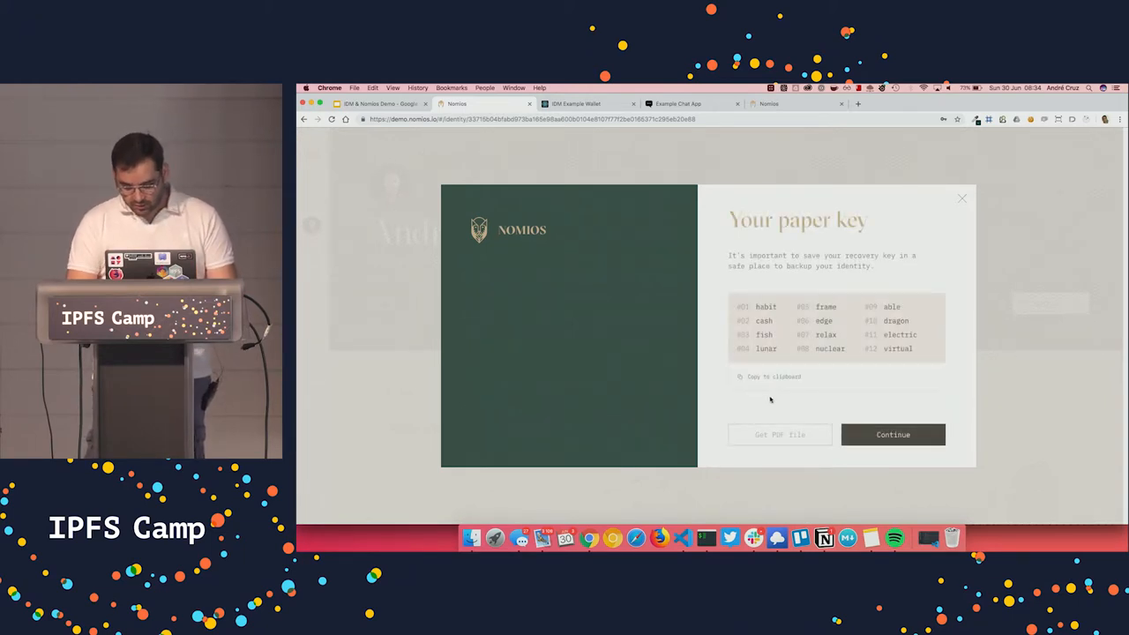
click(893, 434)
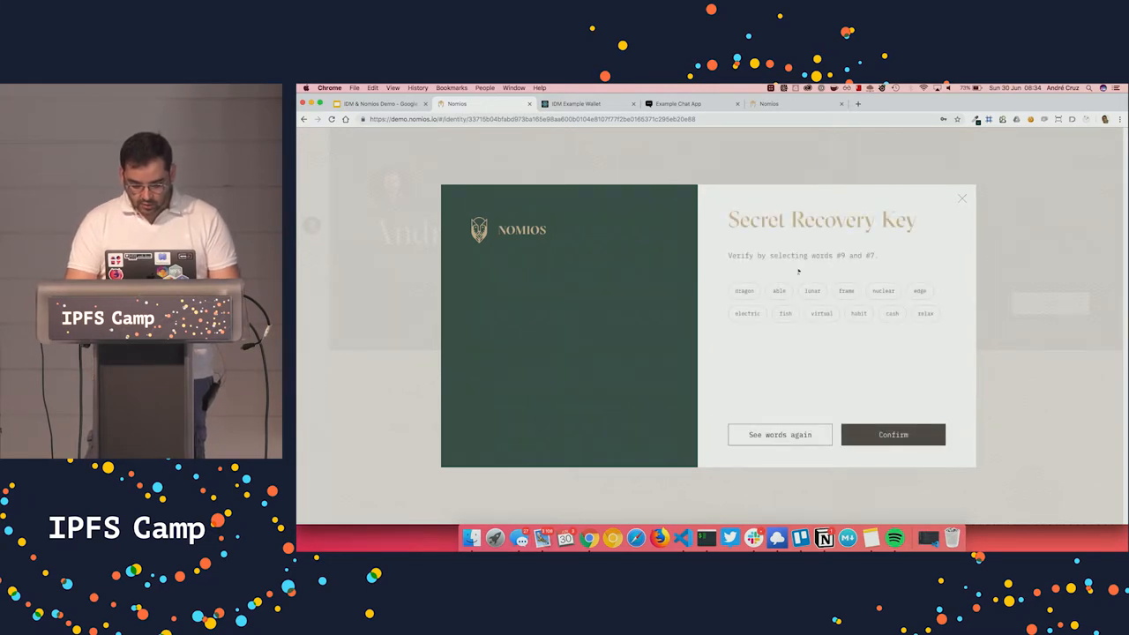
click(780, 434)
click(754, 377)
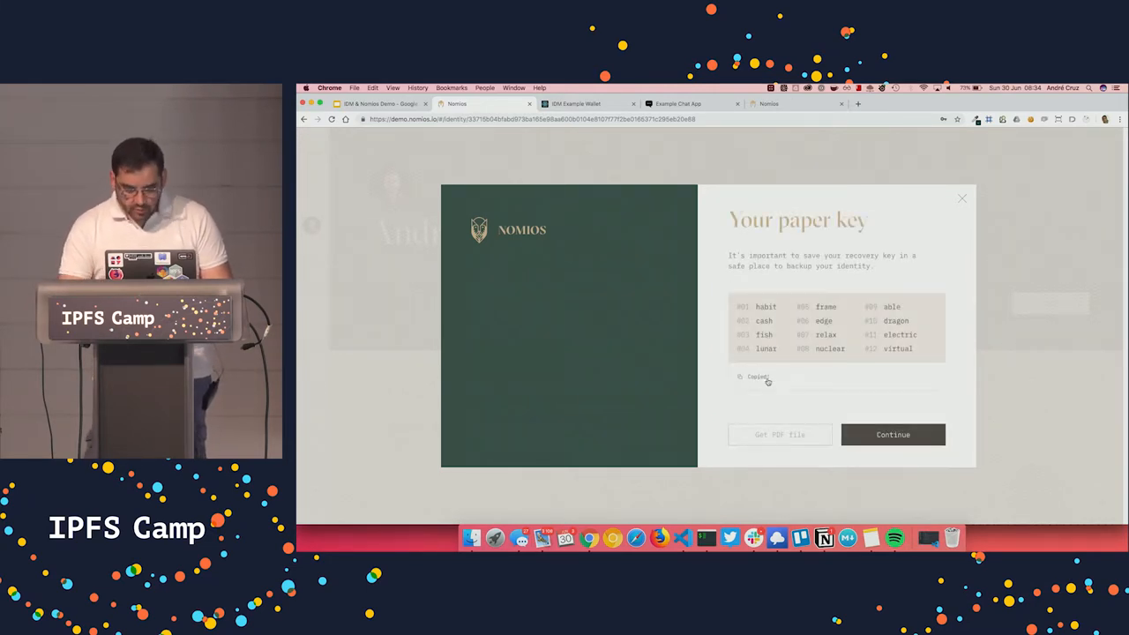
click(858, 103)
key(super+v)
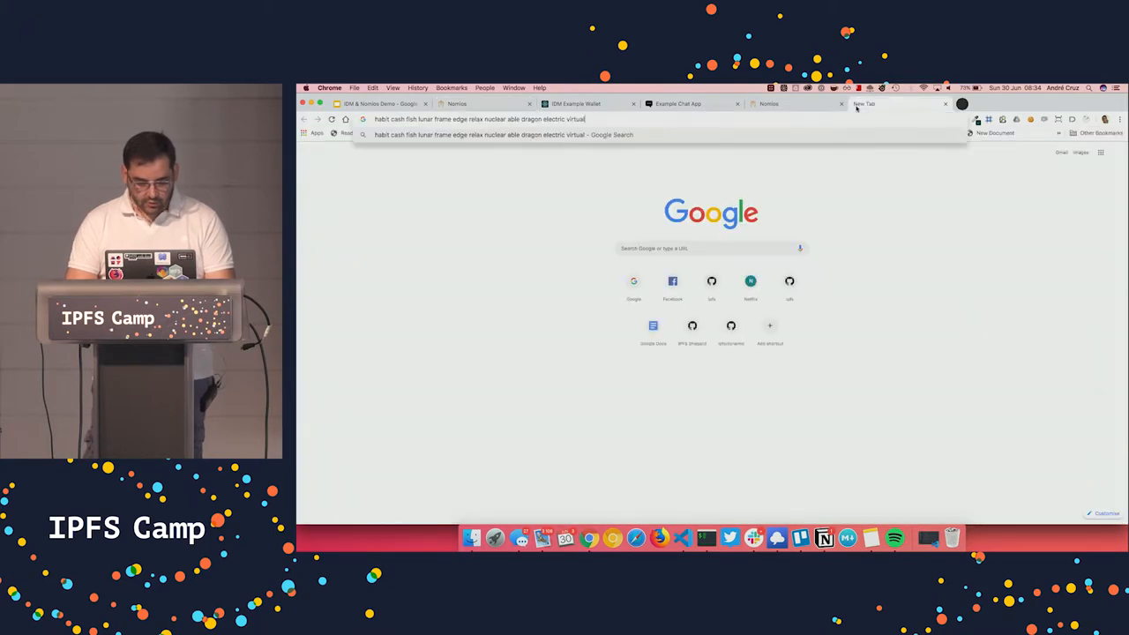
click(785, 103)
click(893, 434)
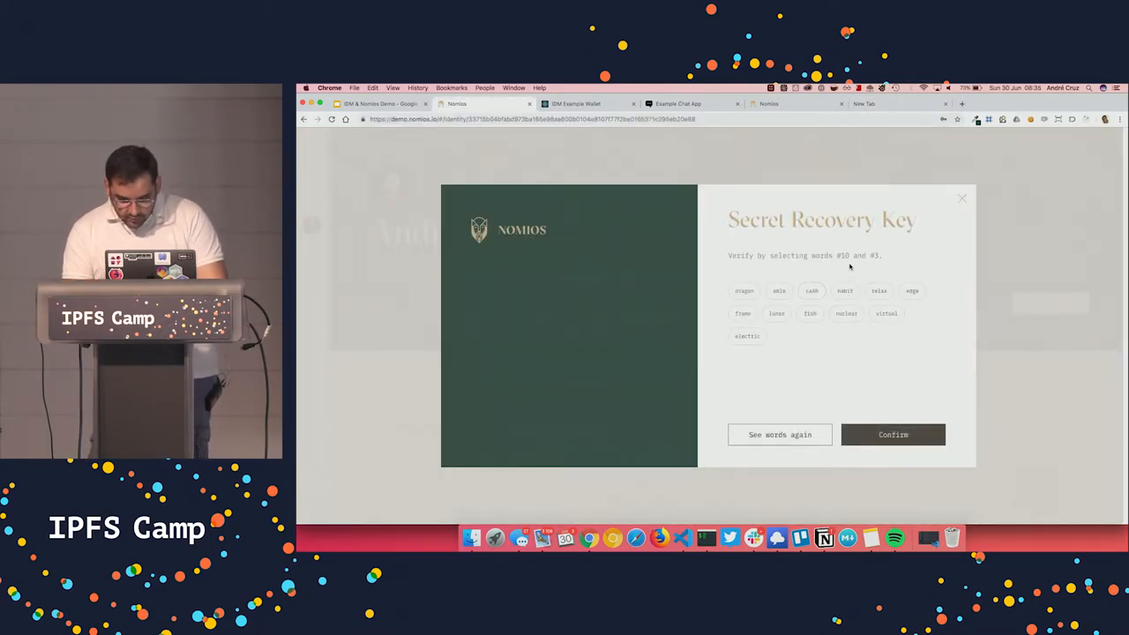
- Verify word #10 as dragon and word #3 as fish against the pasted phrase and confirm the backup
click(909, 104)
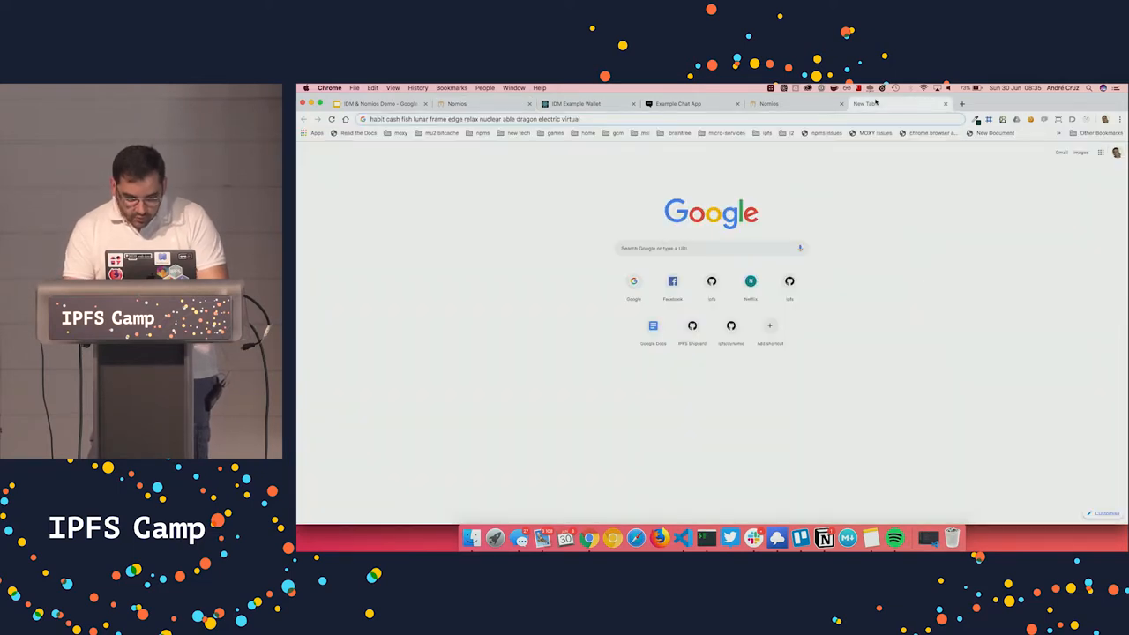
click(480, 104)
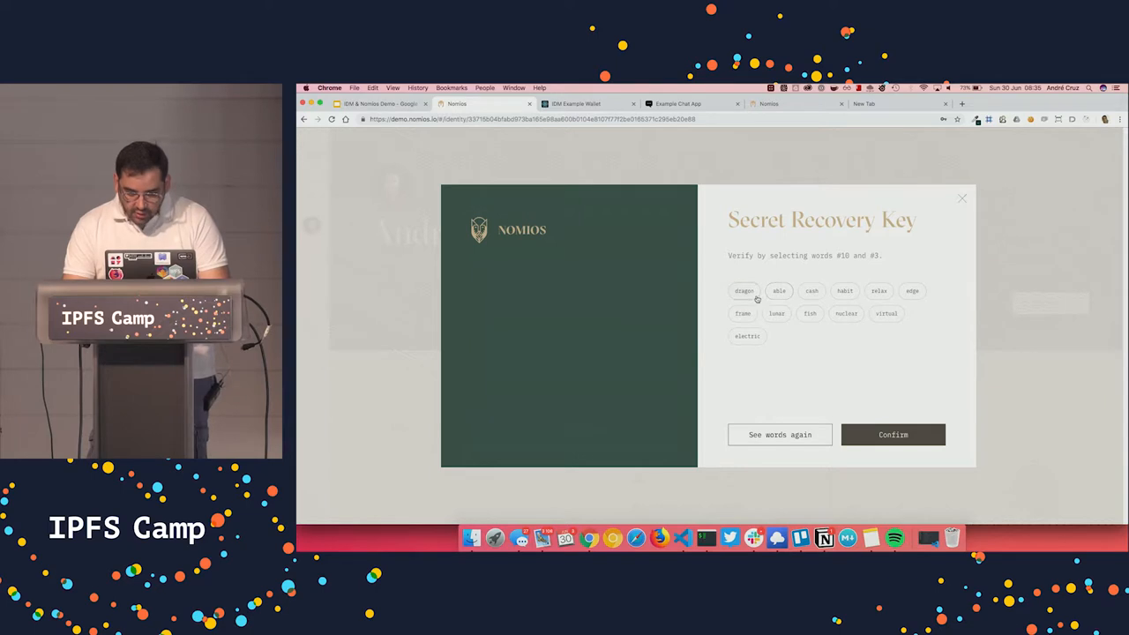
click(745, 291)
click(873, 104)
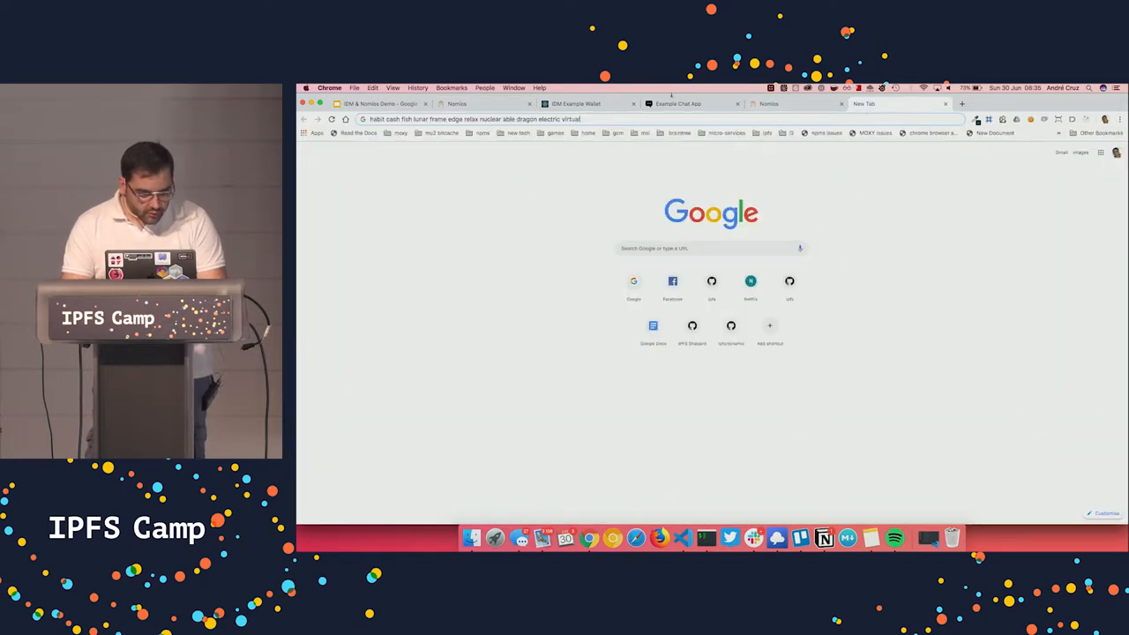
click(481, 104)
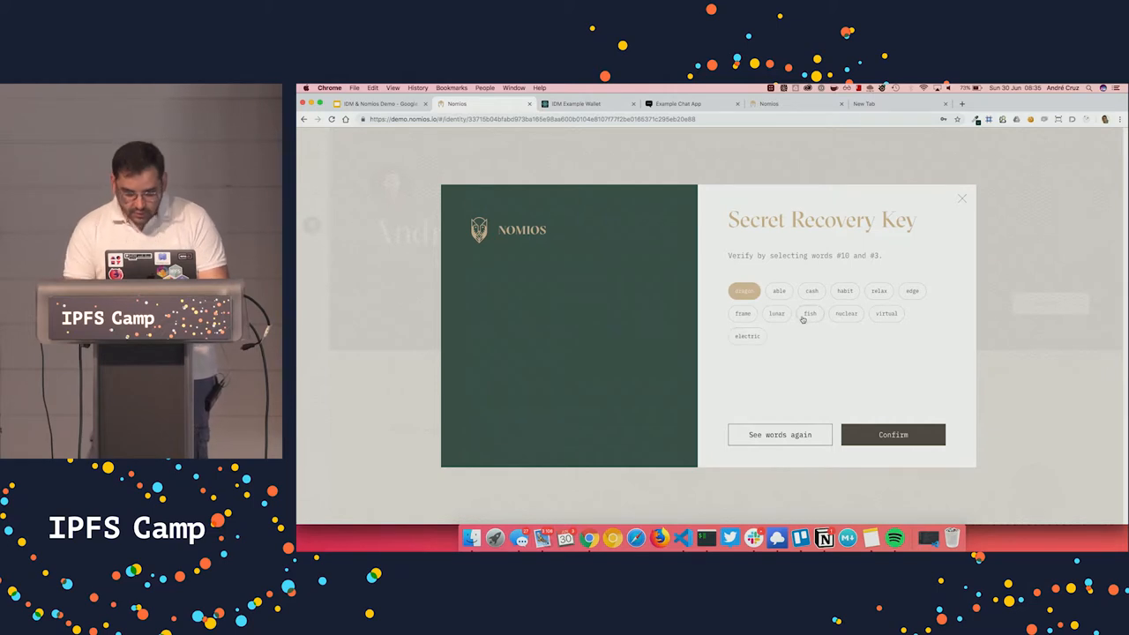
click(809, 314)
click(892, 435)
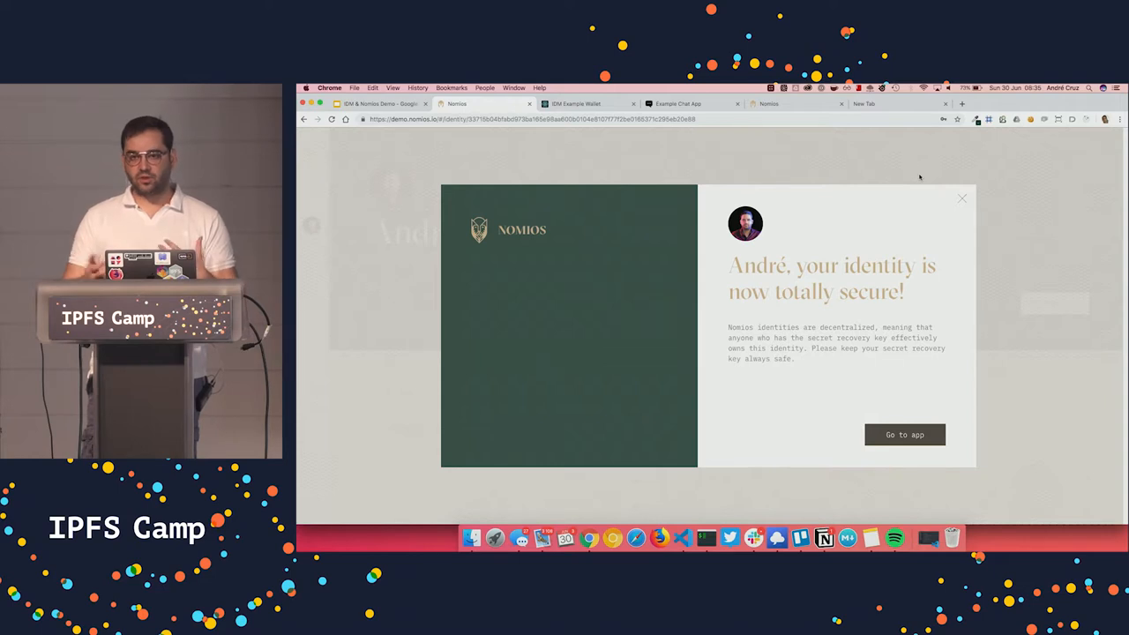
- Copy the full recovery phrase from the new tab's omnibox and switch to the IDM Example Wallet
click(869, 103)
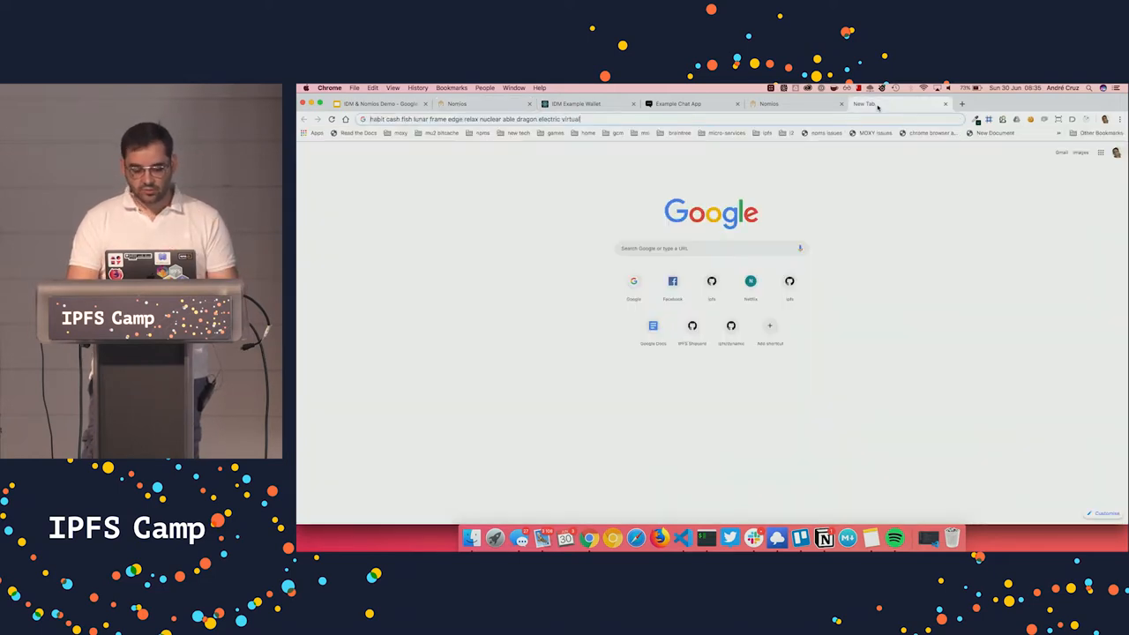
key(super+a)
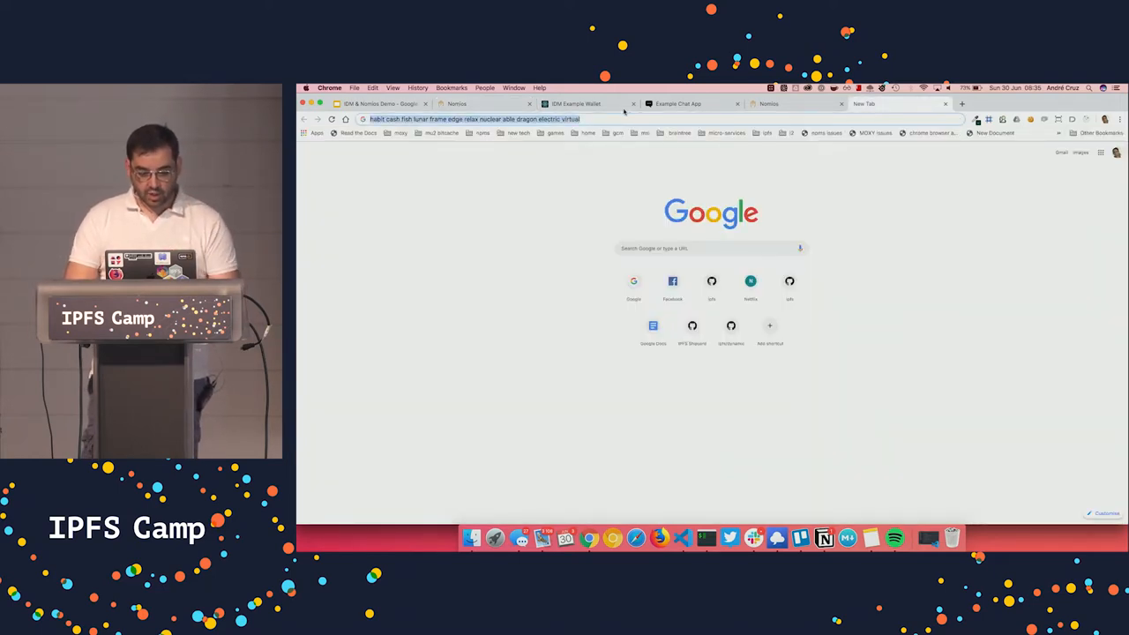
key(super+c)
click(583, 103)
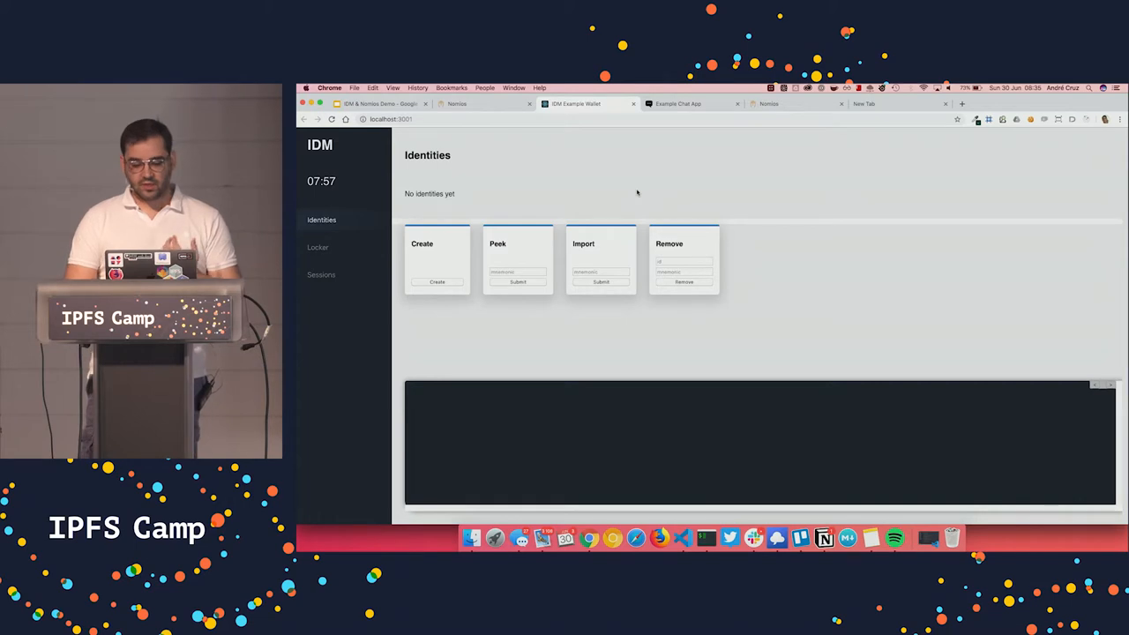
- Import the identity into the IDM Example Wallet by pasting the recovery mnemonic
click(597, 272)
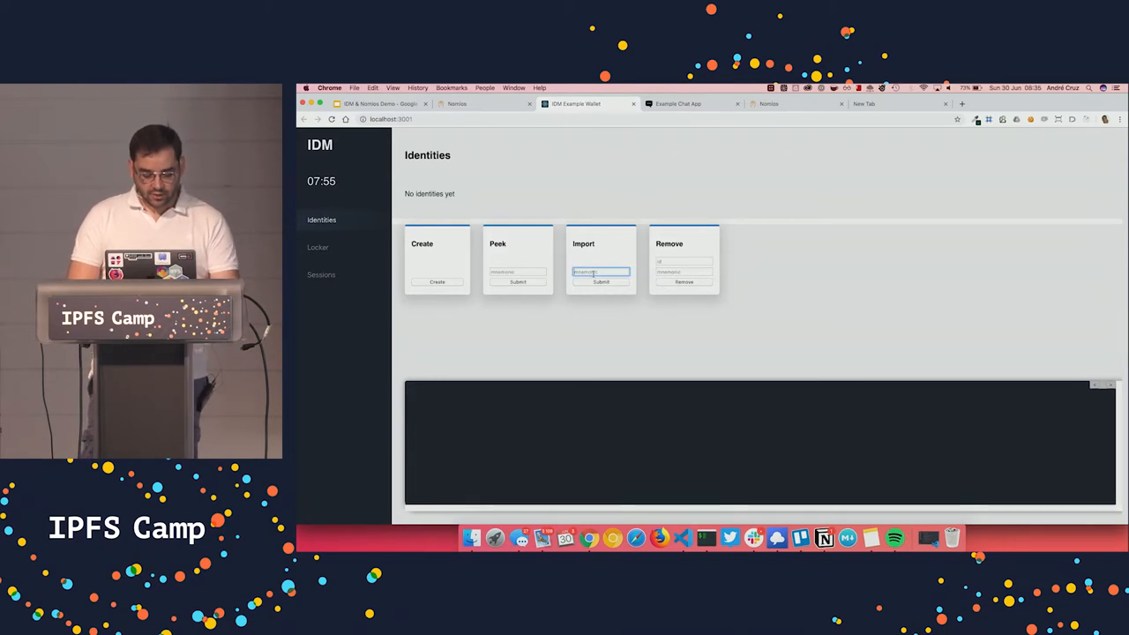
key(super+v)
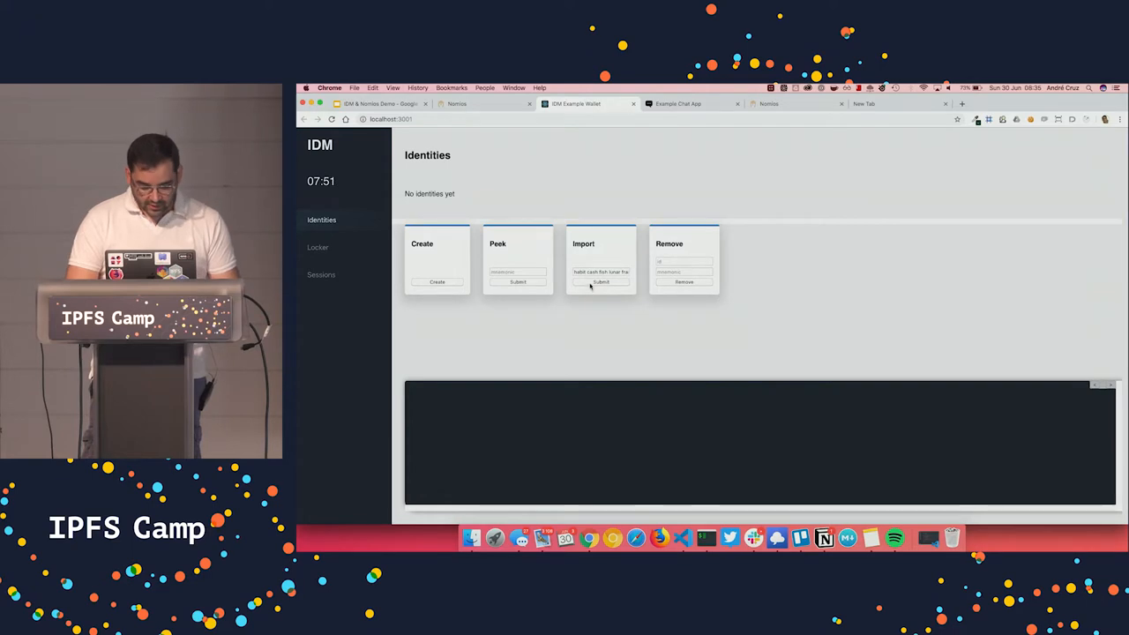
click(606, 272)
- Check the wallet's console and the imported André Cruz card, then return to the Nomios tab
right_click(815, 155)
click(859, 261)
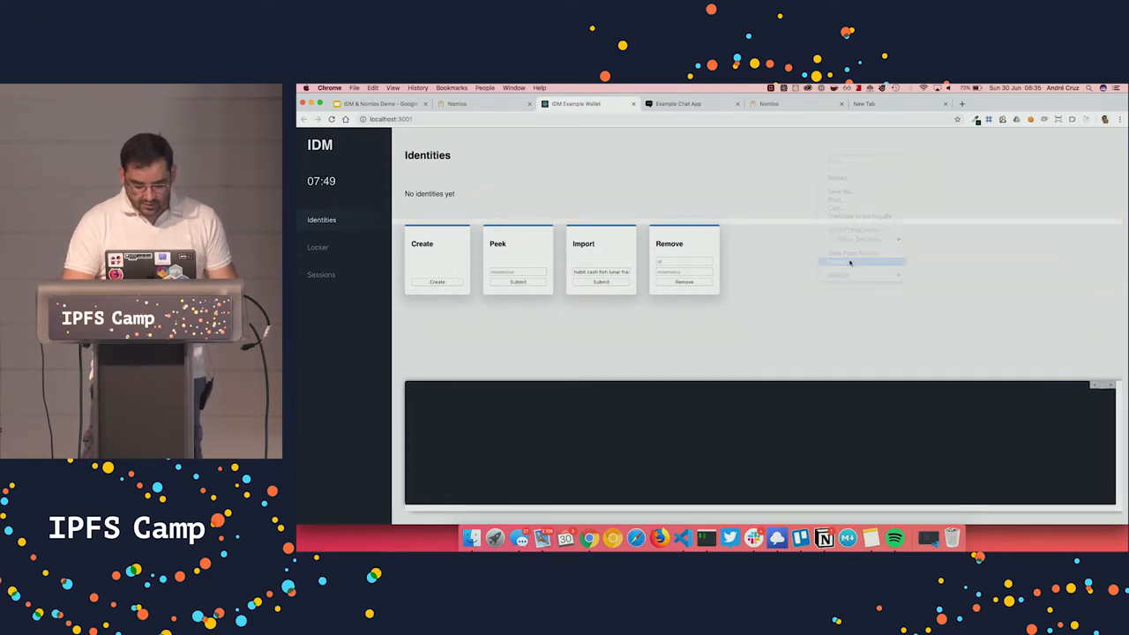
click(853, 134)
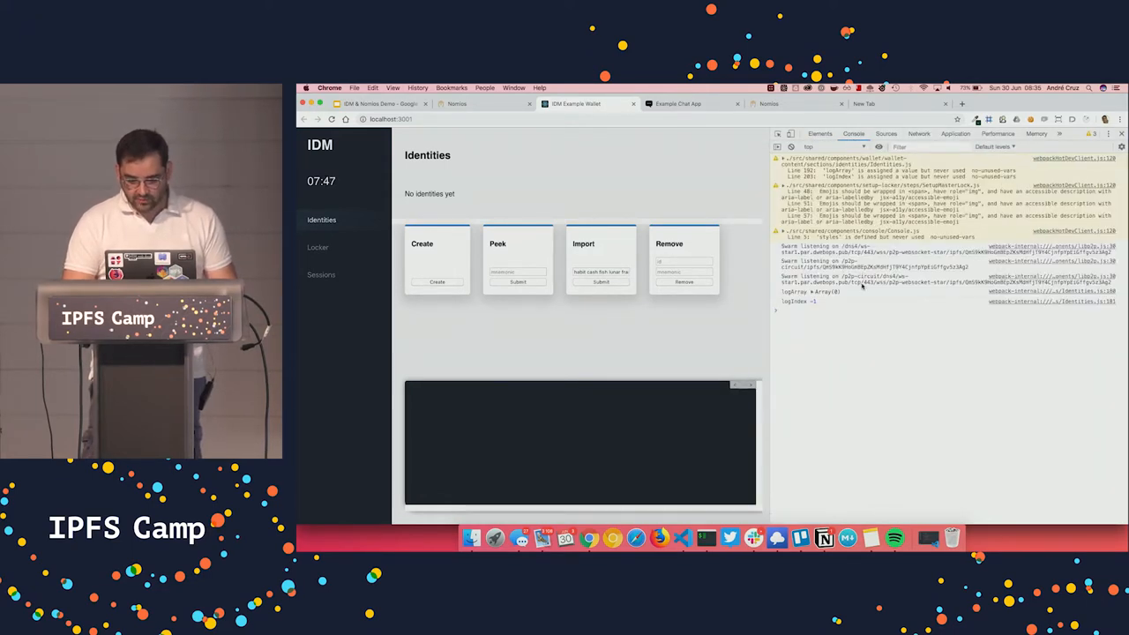
click(819, 133)
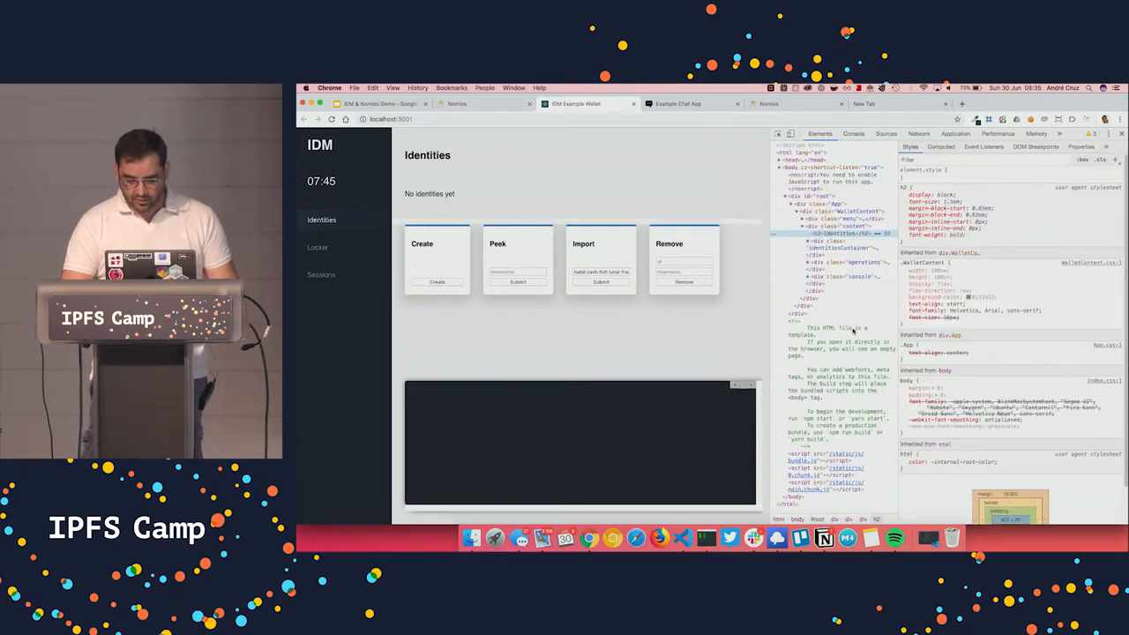
click(854, 134)
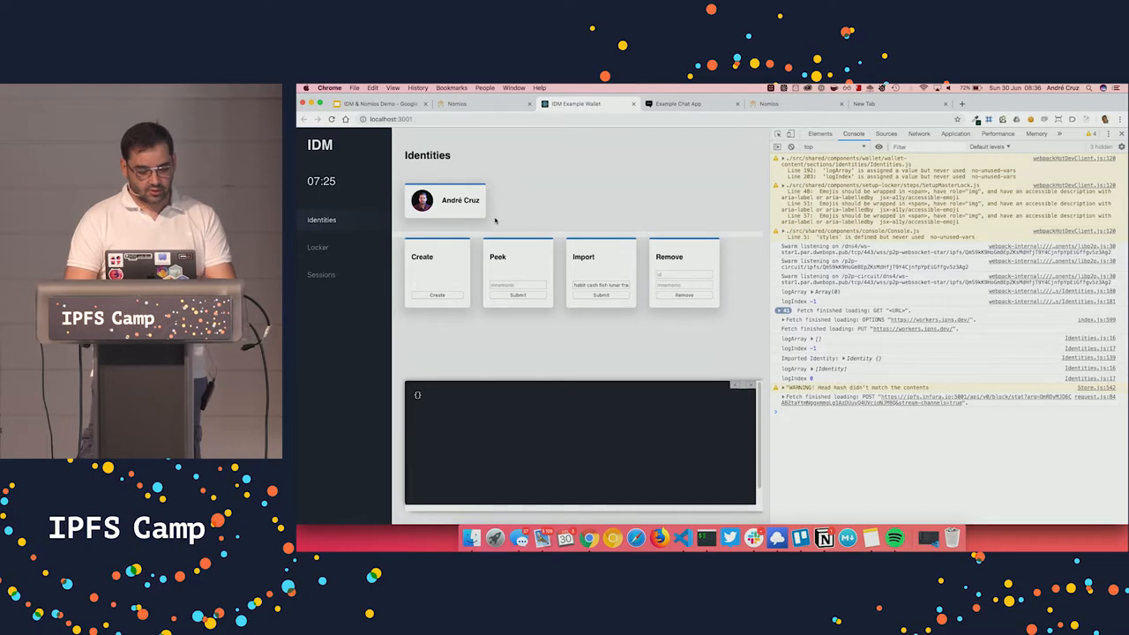
double_click(454, 200)
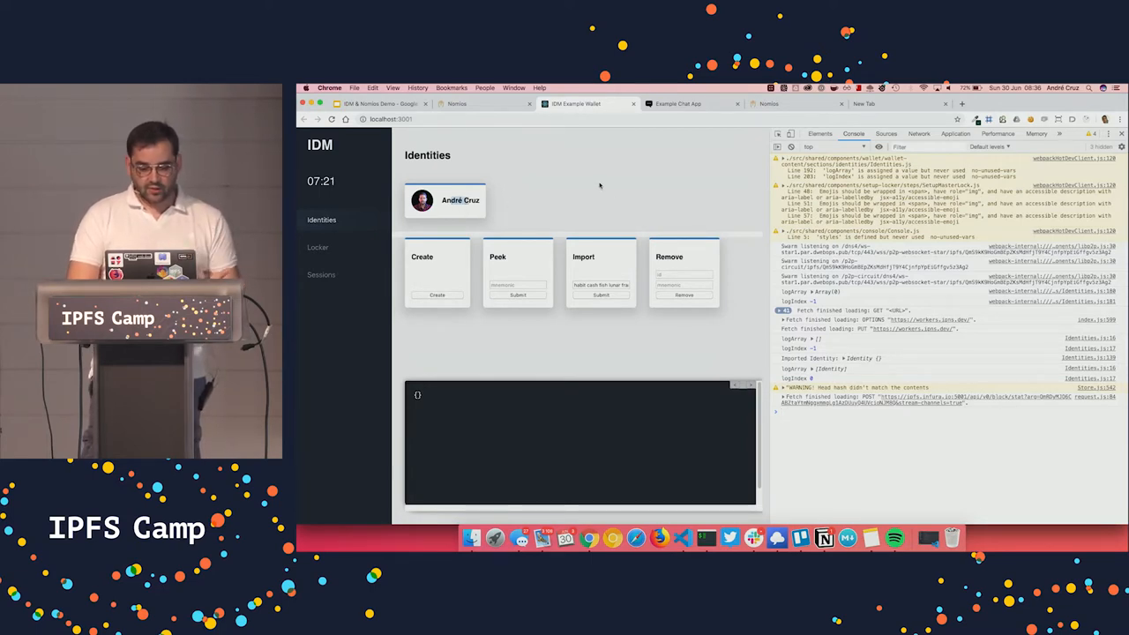
click(476, 104)
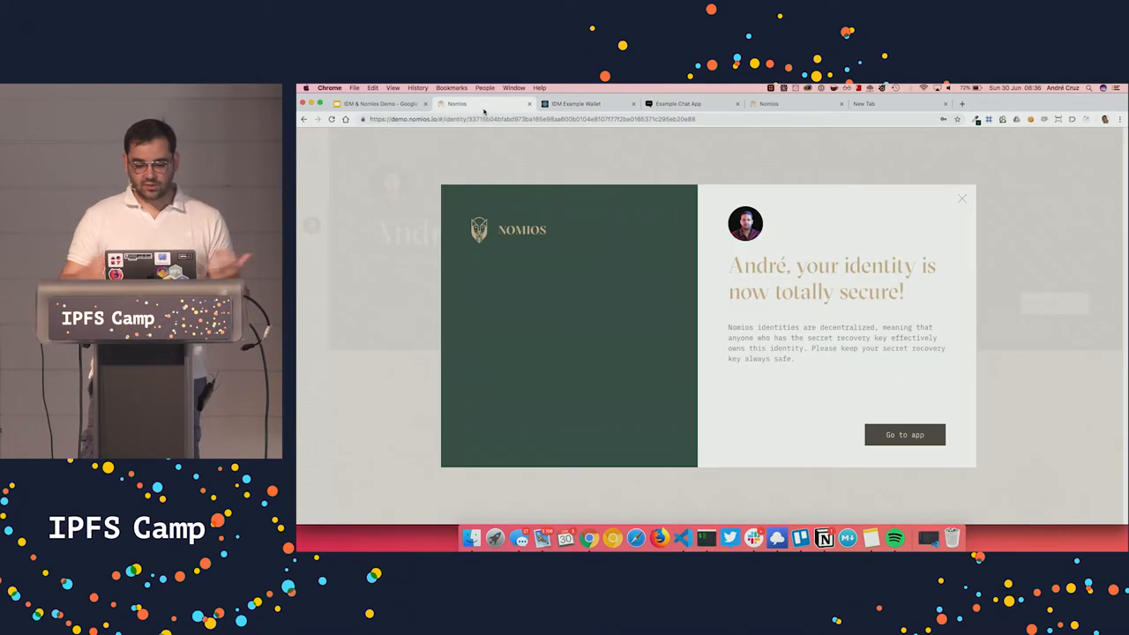
click(961, 198)
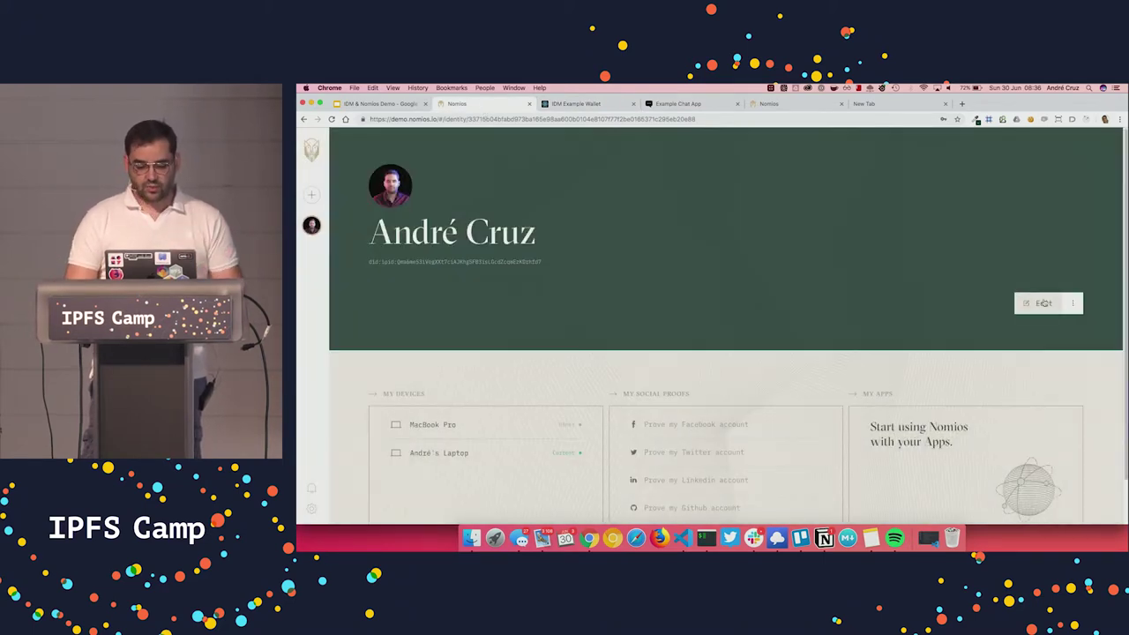
click(1044, 303)
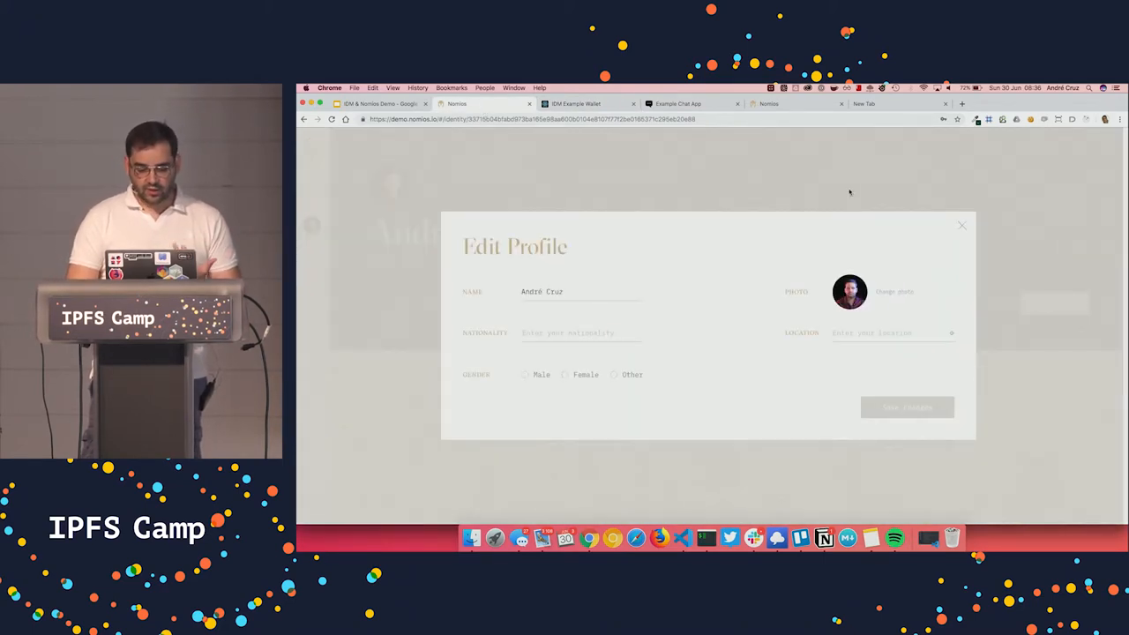
click(566, 333)
text(portug)
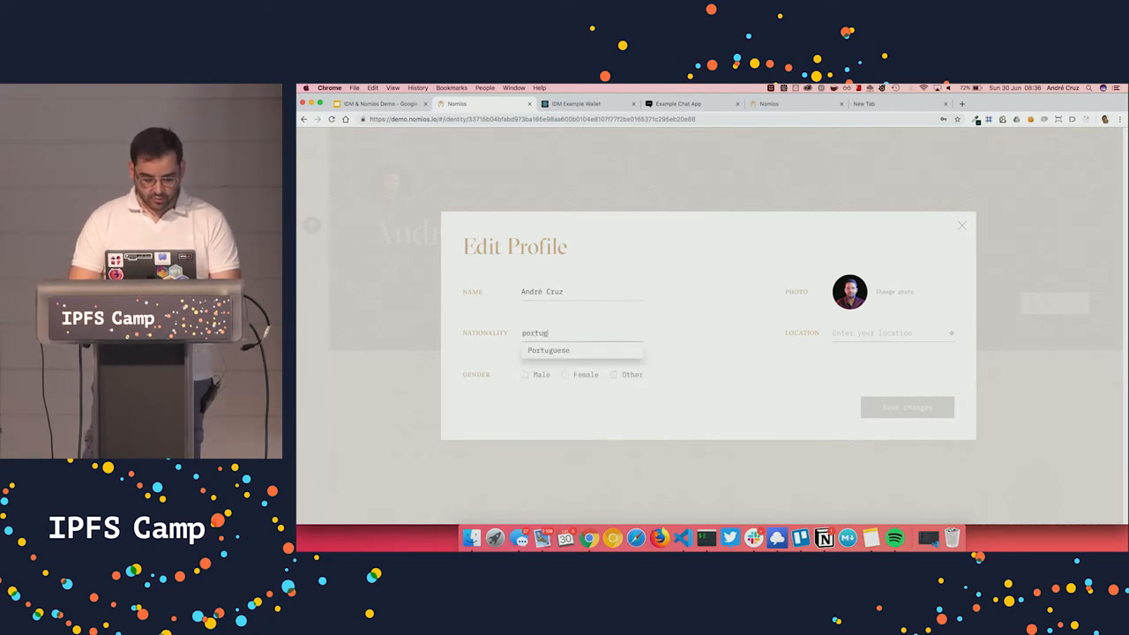
click(561, 350)
click(525, 375)
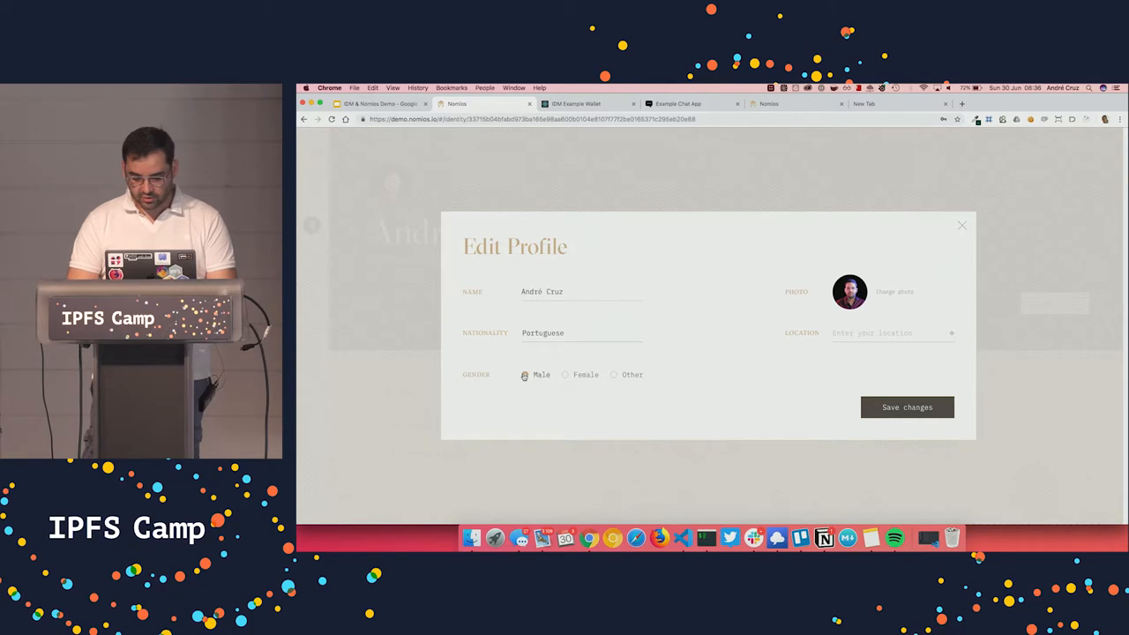
click(914, 333)
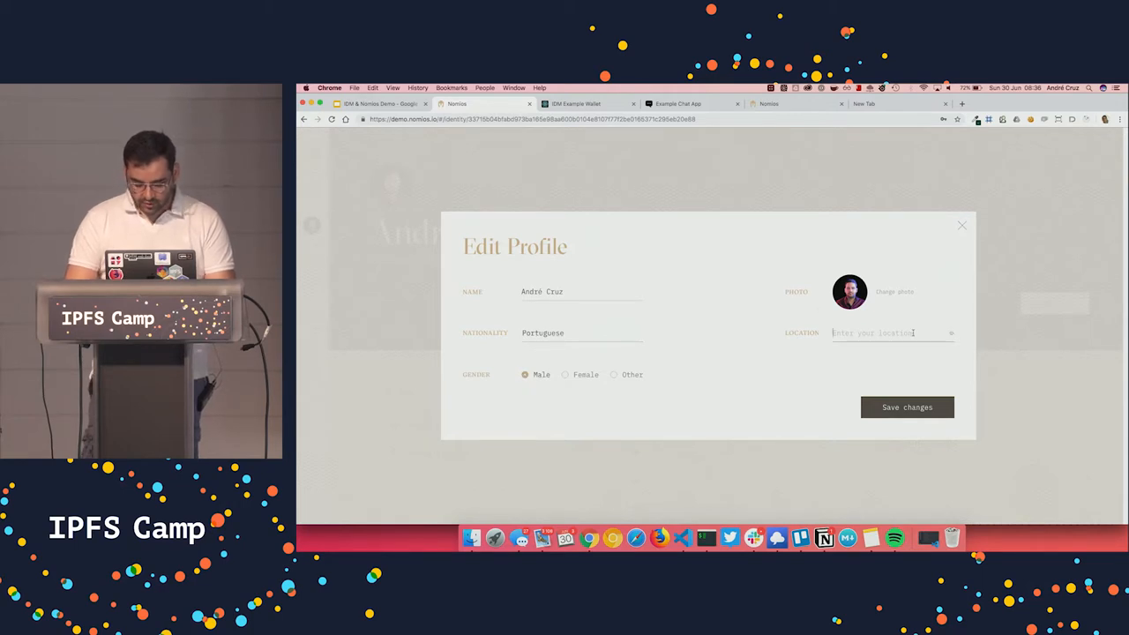
text(Spain)
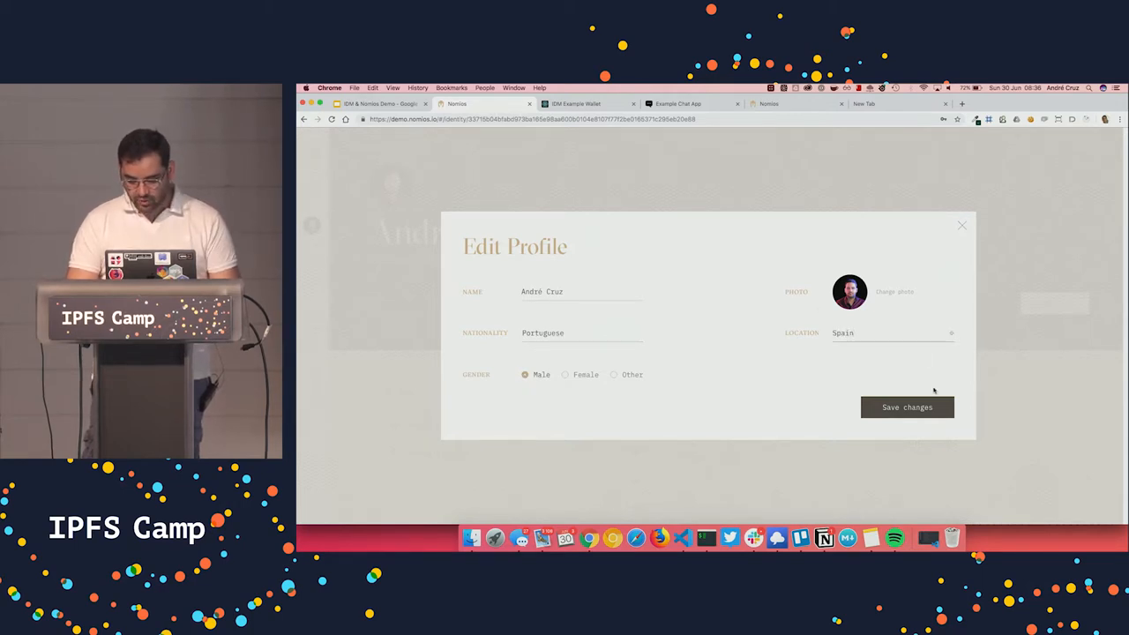
click(907, 407)
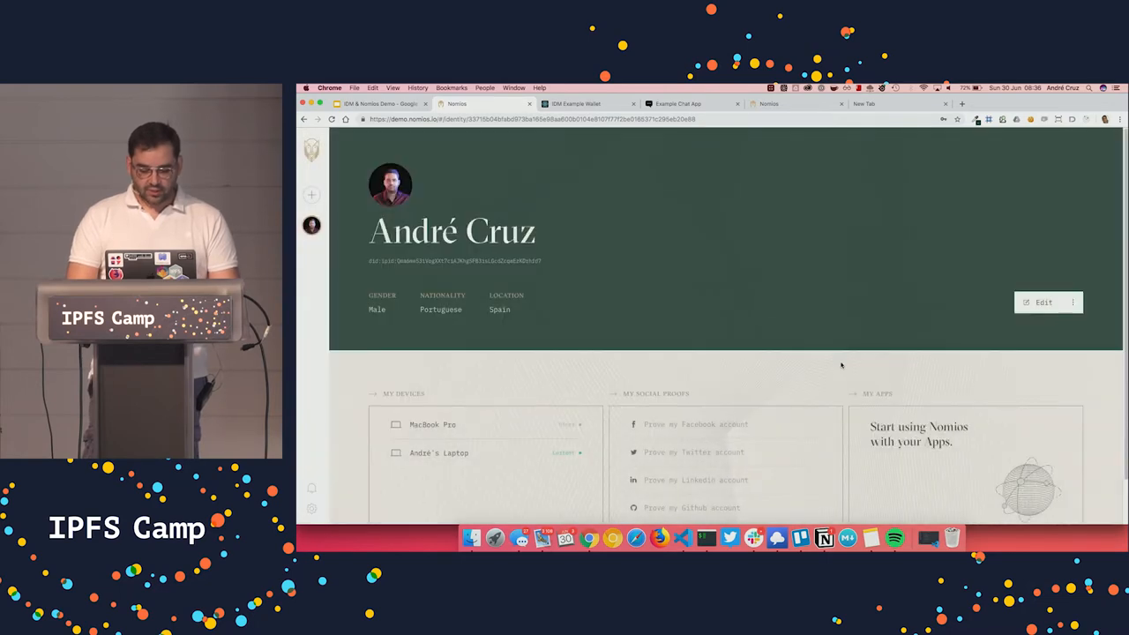
click(578, 104)
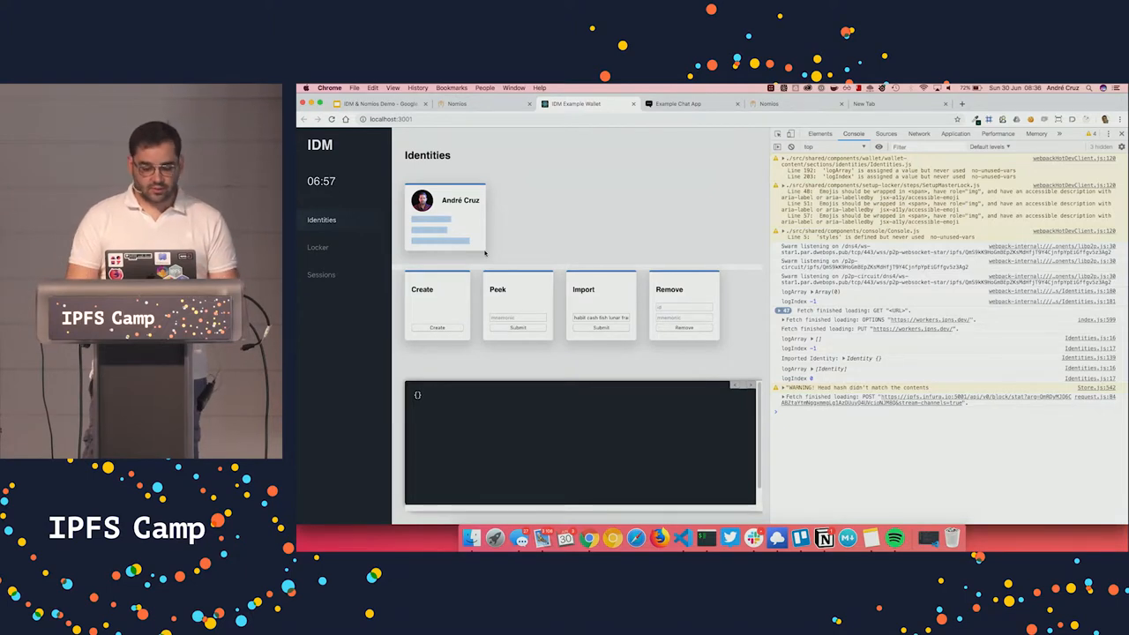
click(473, 104)
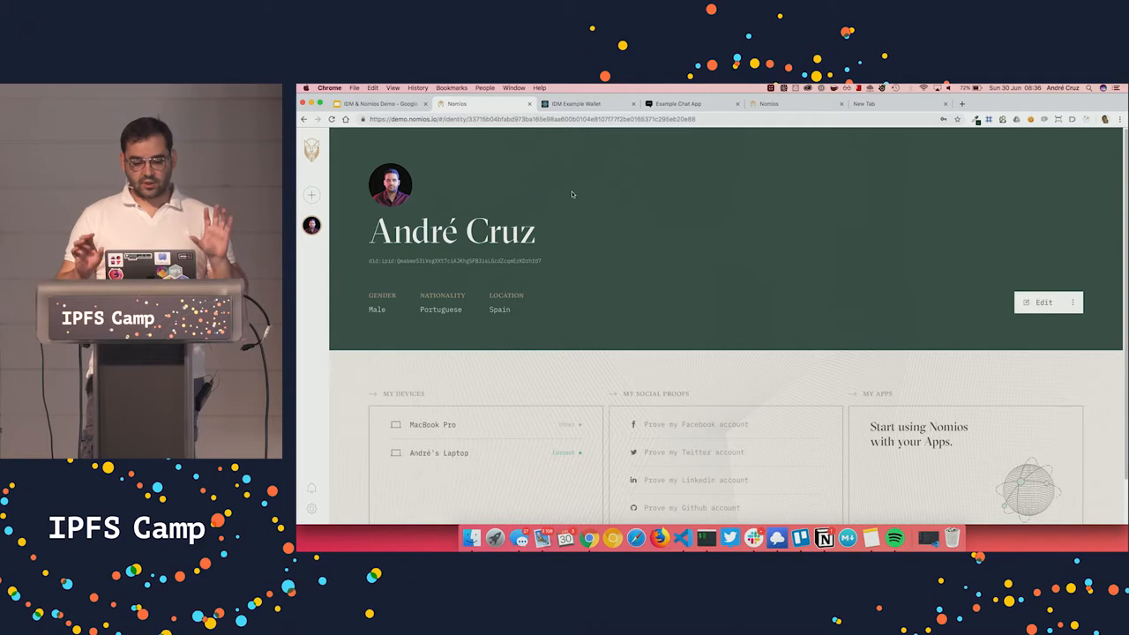
right_click(807, 152)
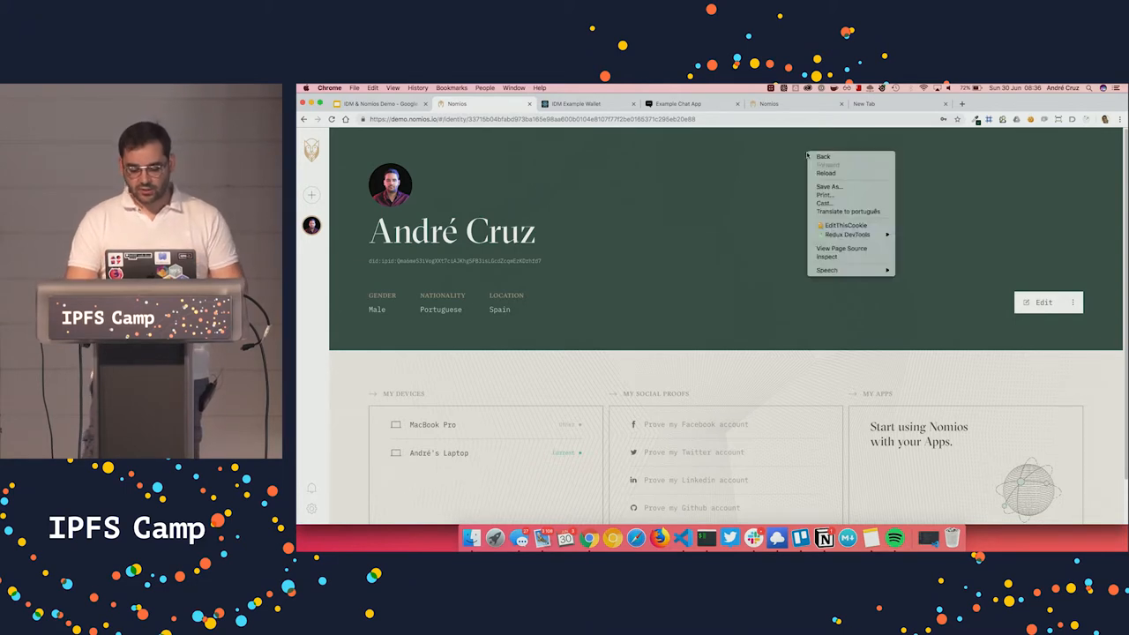
- Run the didm.resolve command in the DevTools console and expand the resolved DID document
click(827, 256)
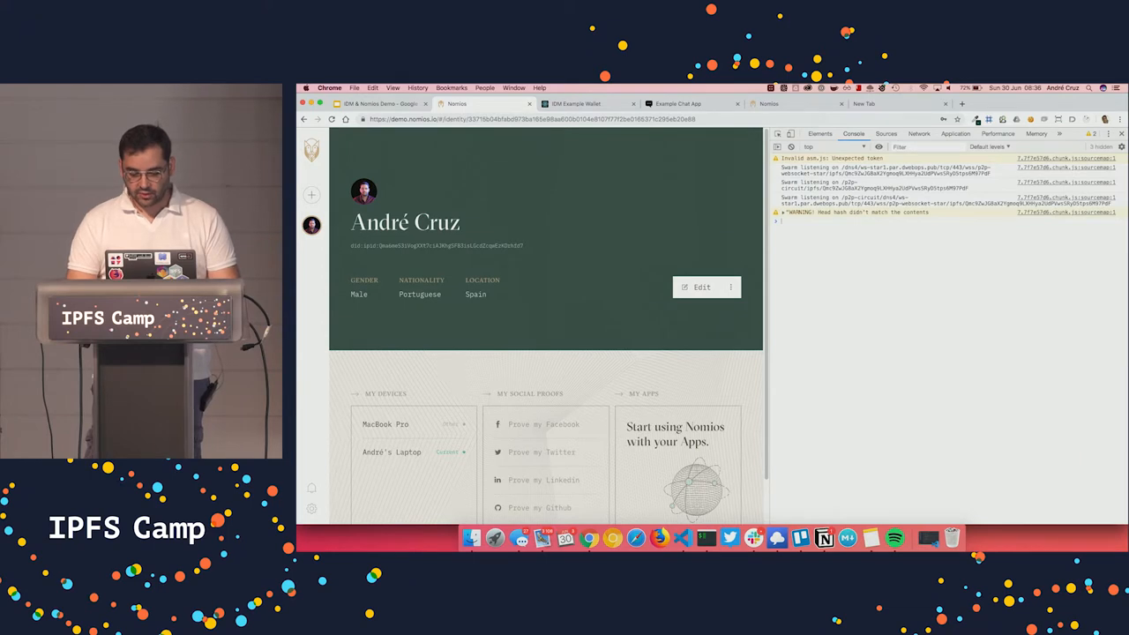
key(super+v)
key(Return)
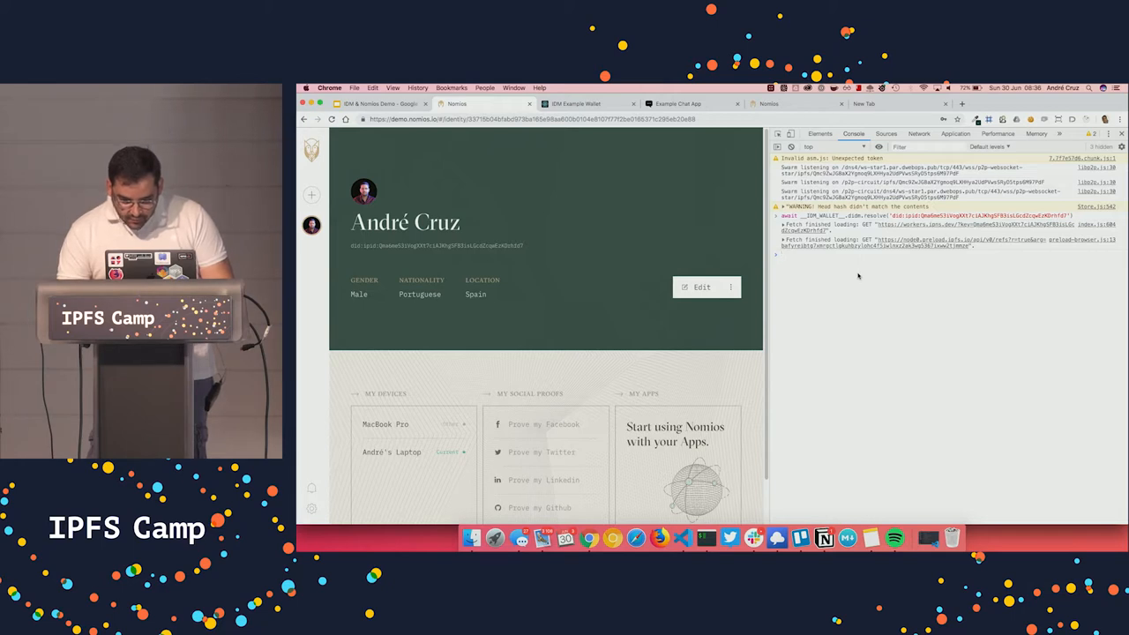
text(__IDM_WALLET__.identities.list()[0].getDid())
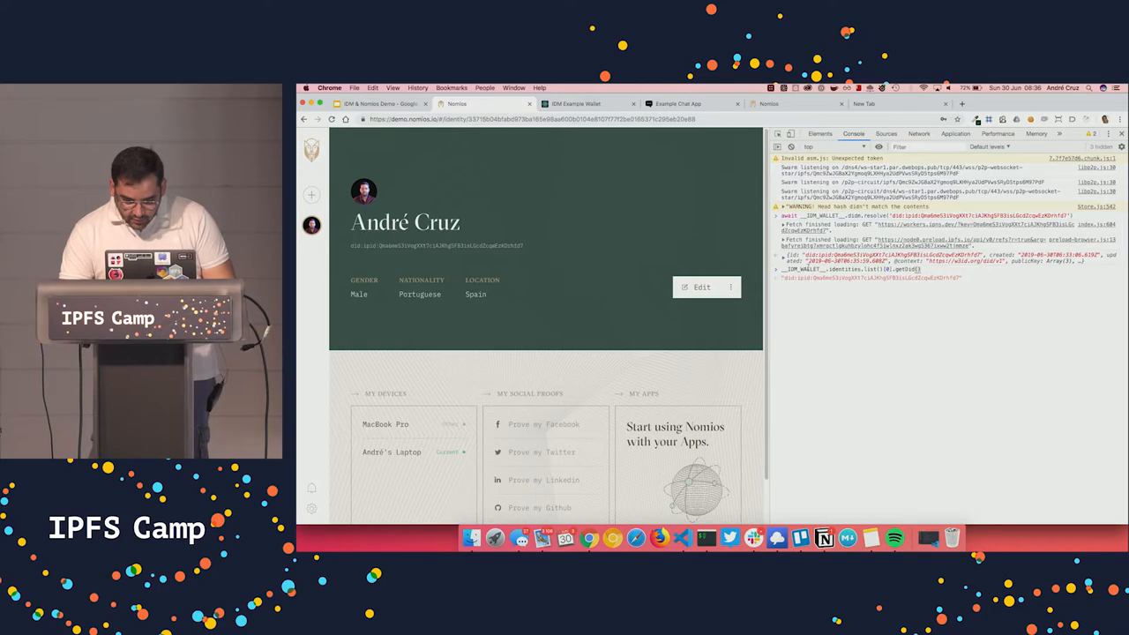
click(784, 256)
double_click(904, 323)
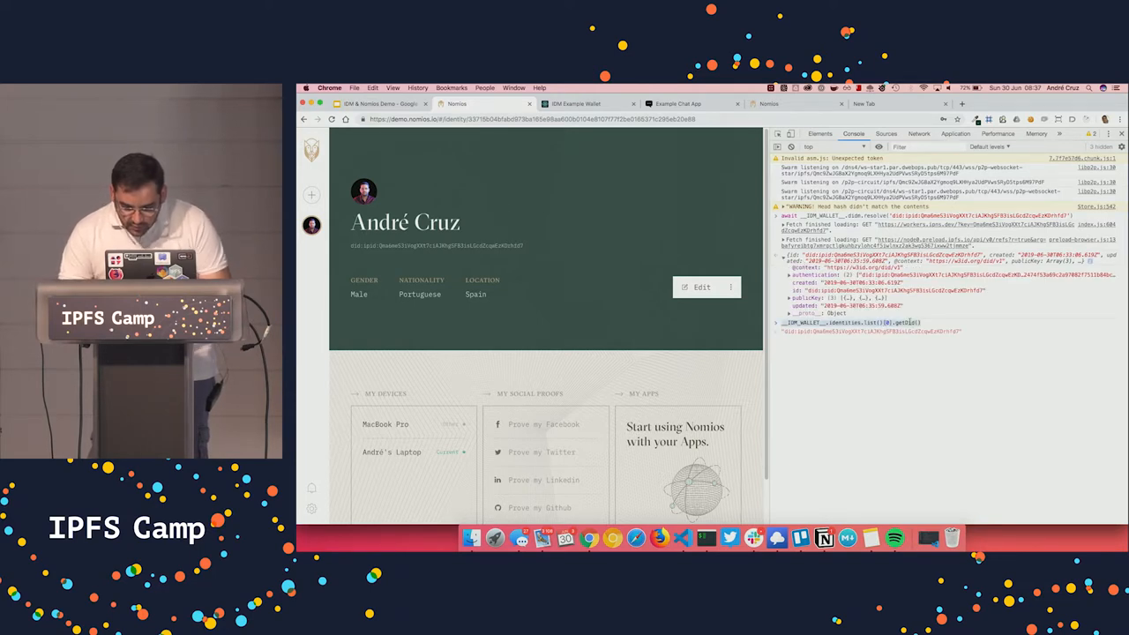
key(BackSpace)
- Expand the publicKey list and the third key's PEM text, then close DevTools and leave for the chat app
click(790, 298)
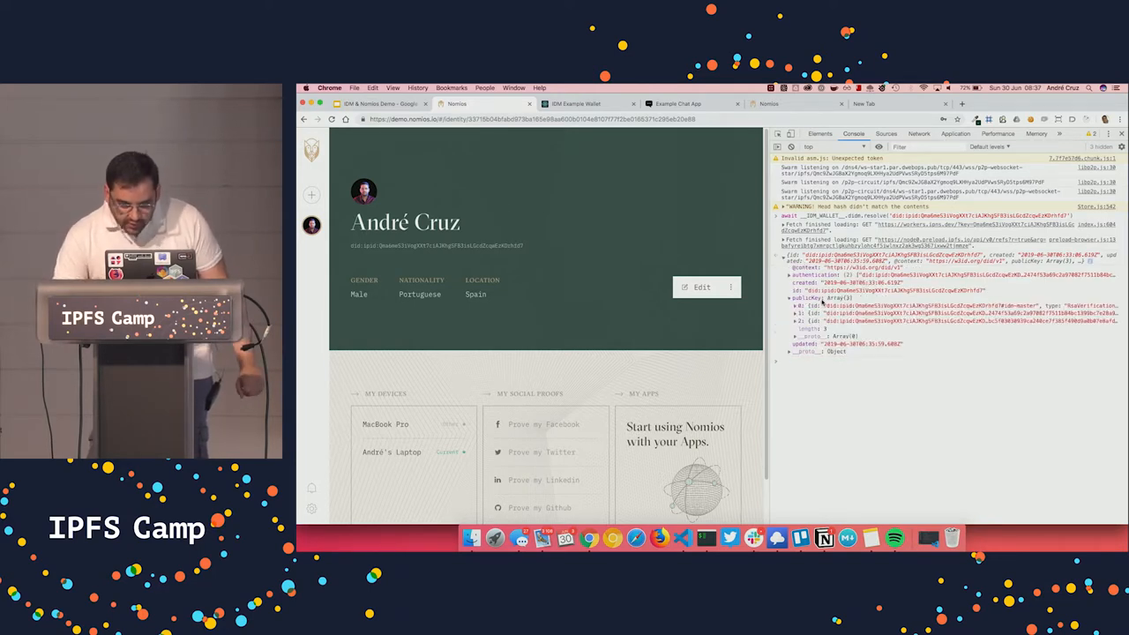
click(795, 321)
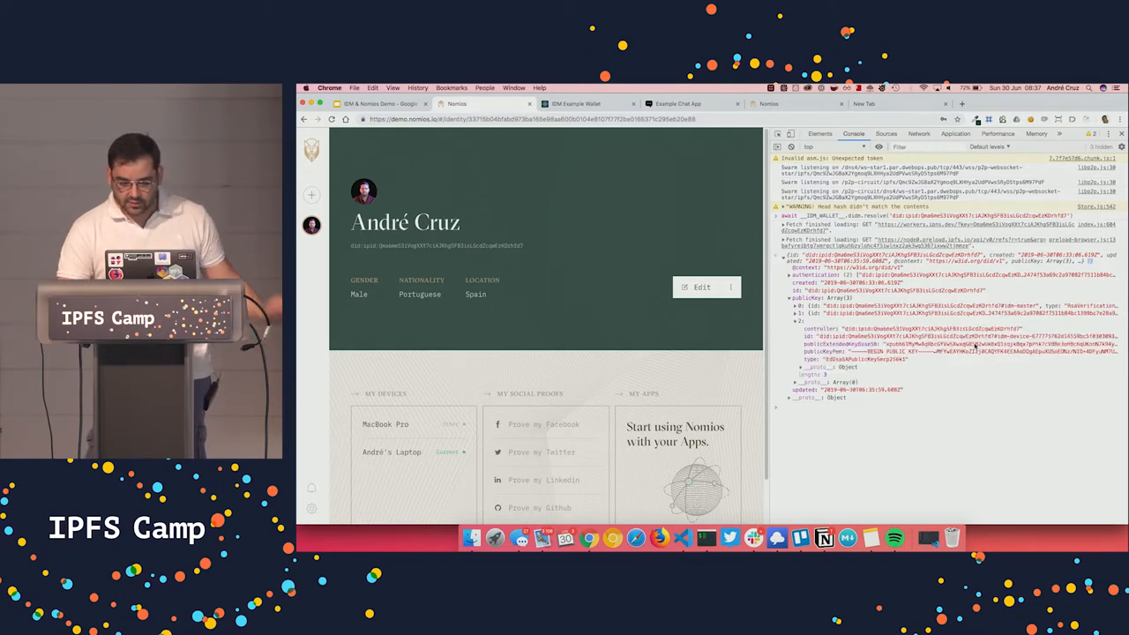
triple_click(978, 351)
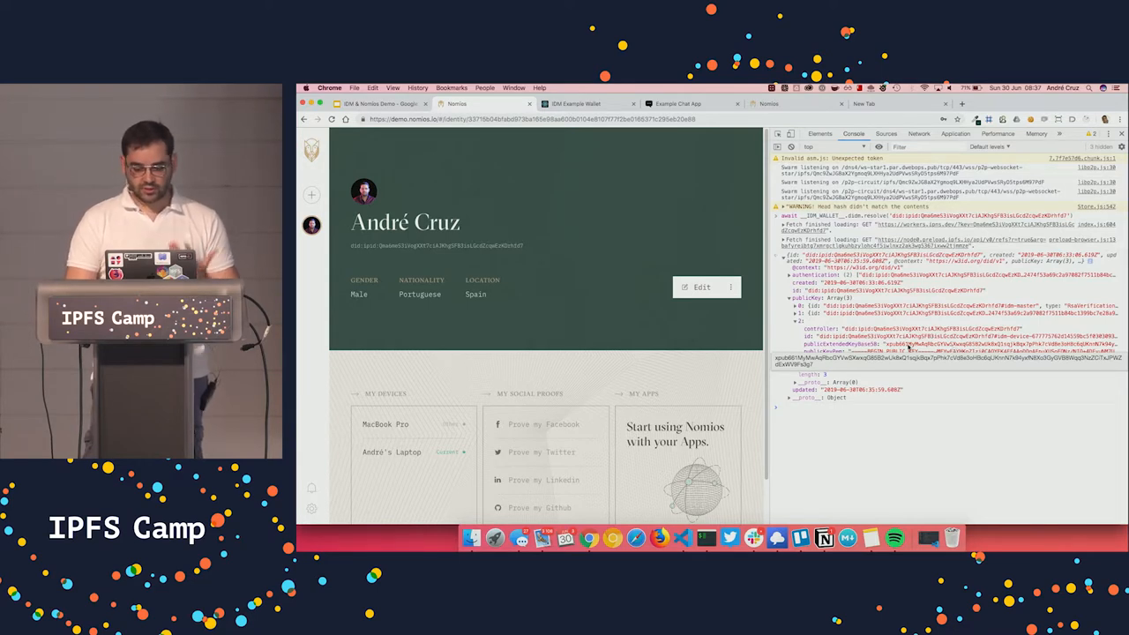
click(909, 346)
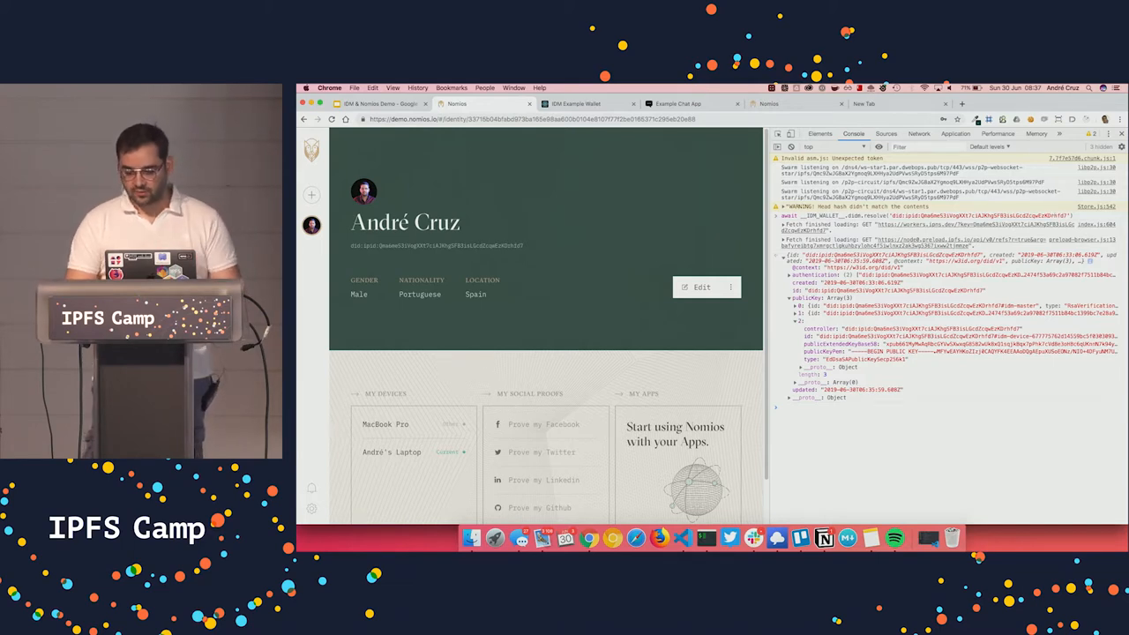
click(1121, 133)
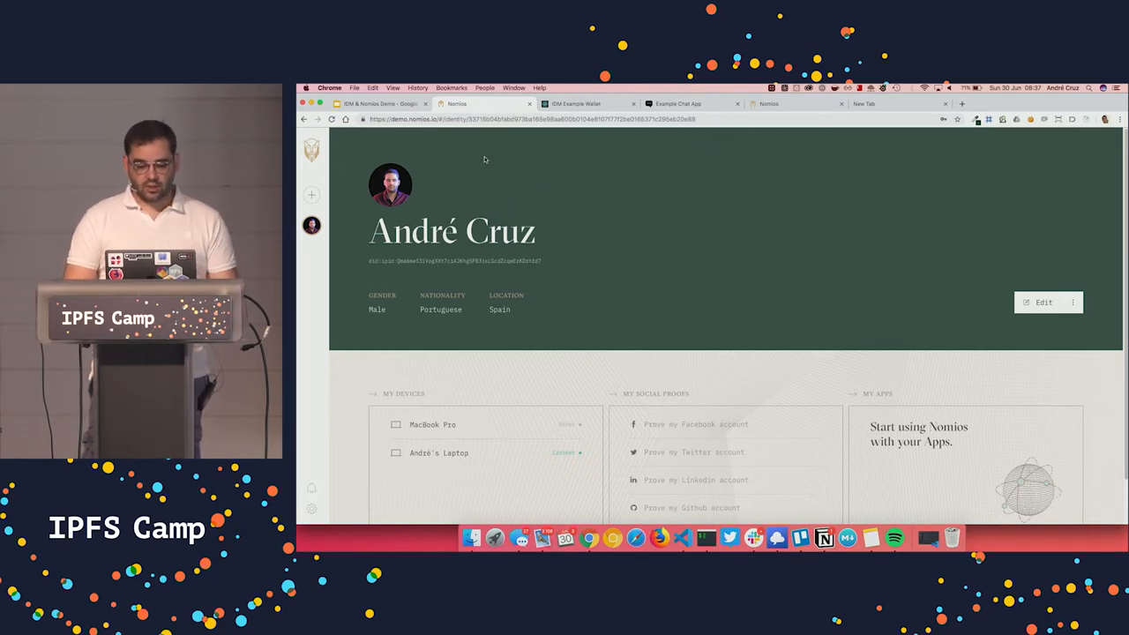
click(662, 104)
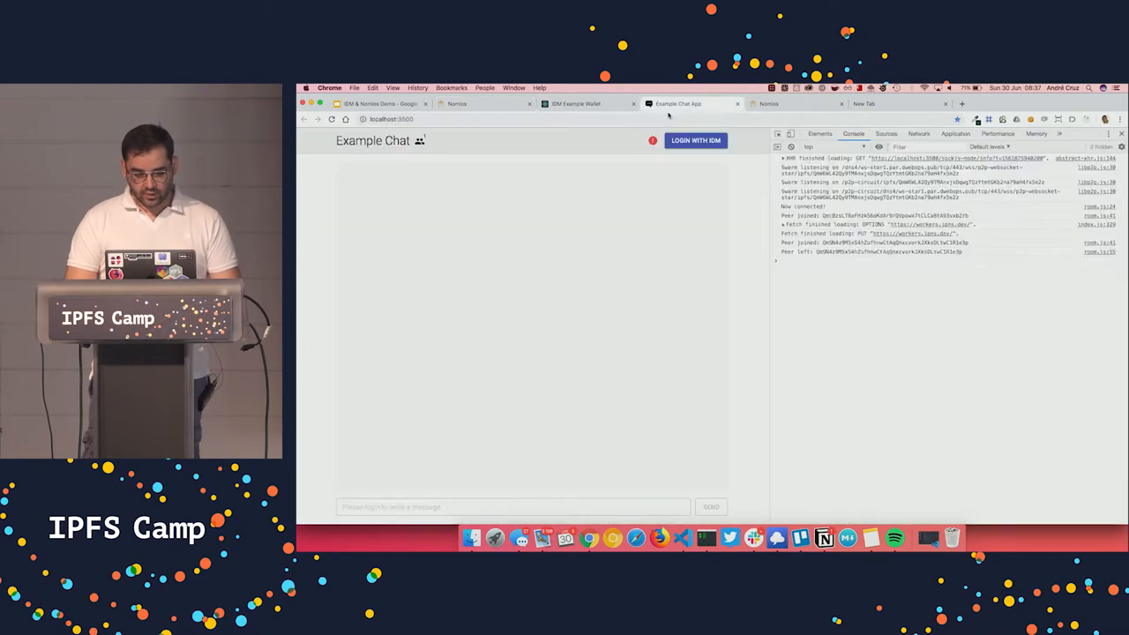
- Reload the chat app, log in with IDM, unlock Nomios with the passphrase and allow authentication
key(super+r)
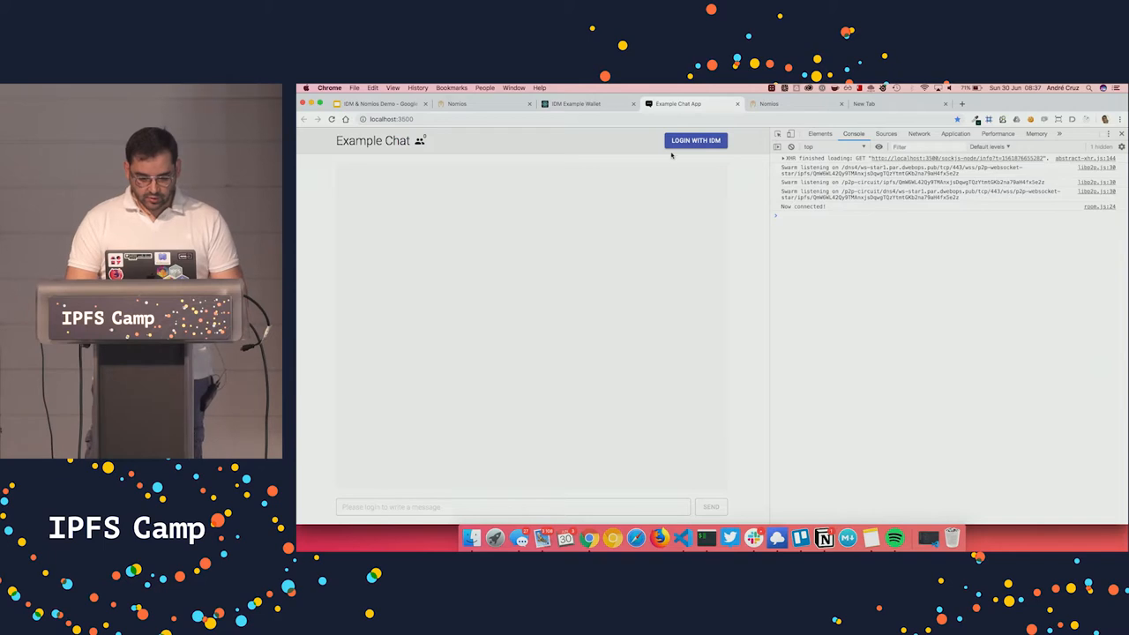
click(695, 140)
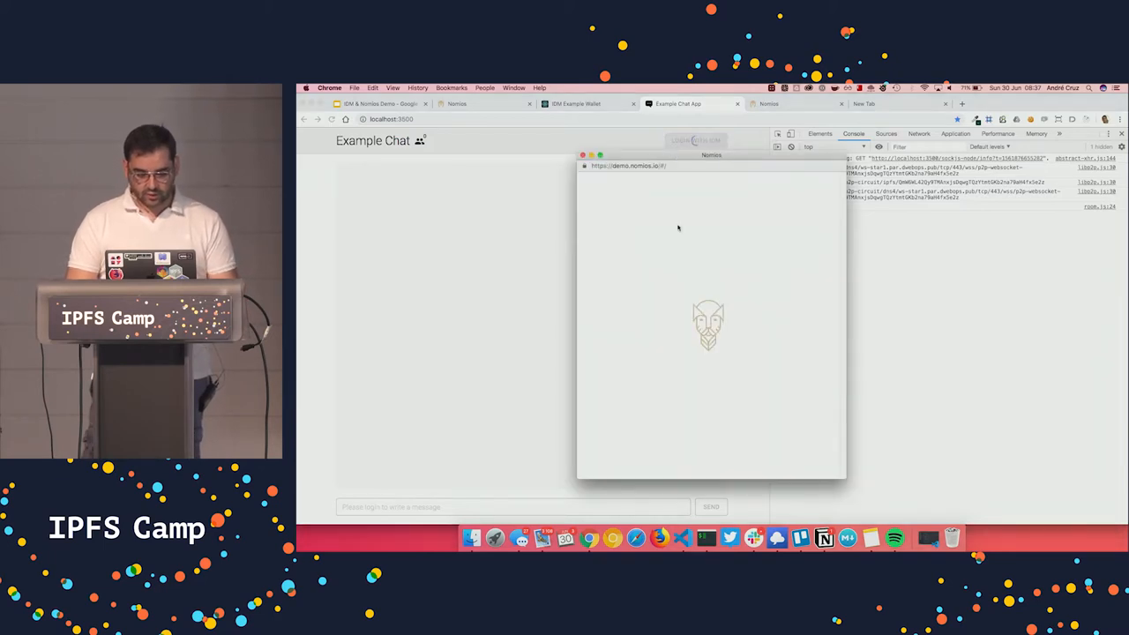
text(************)
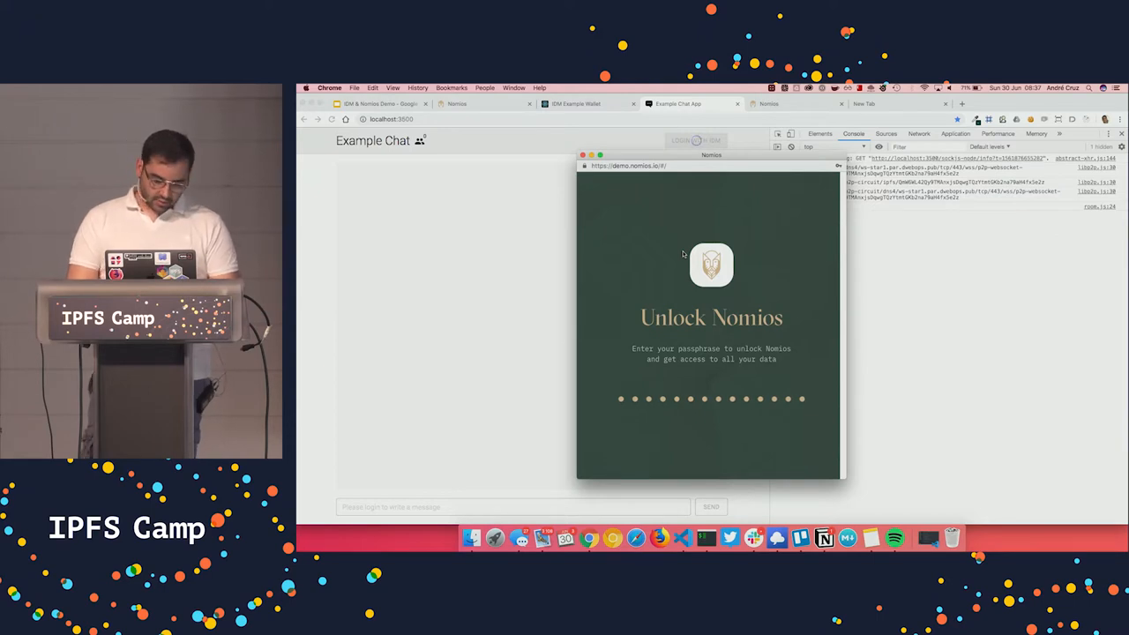
key(Return)
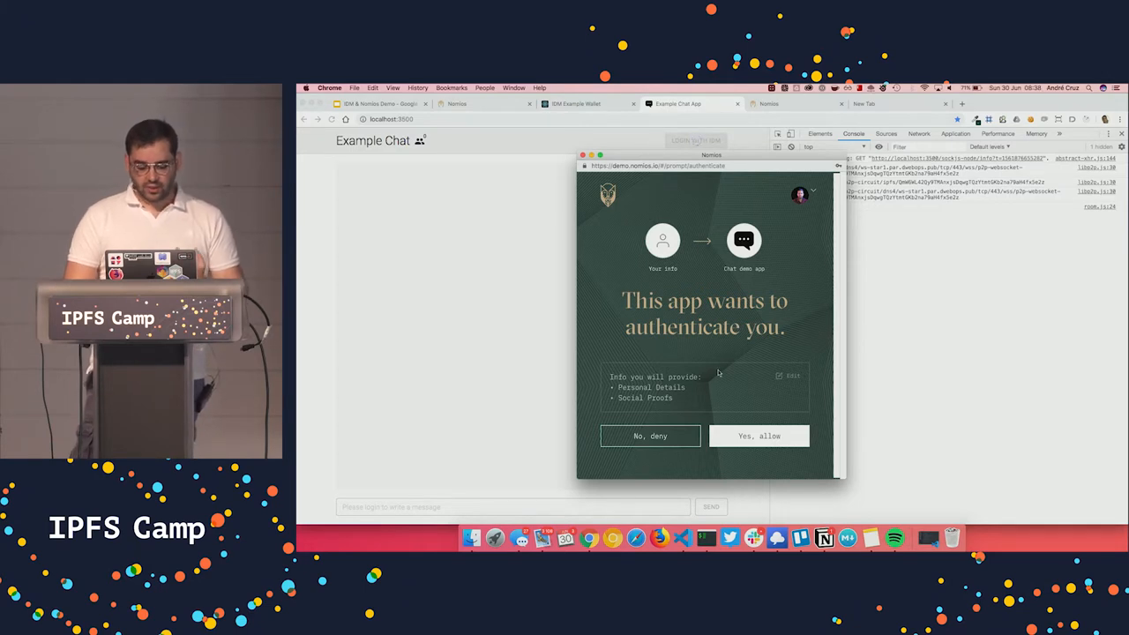
click(764, 436)
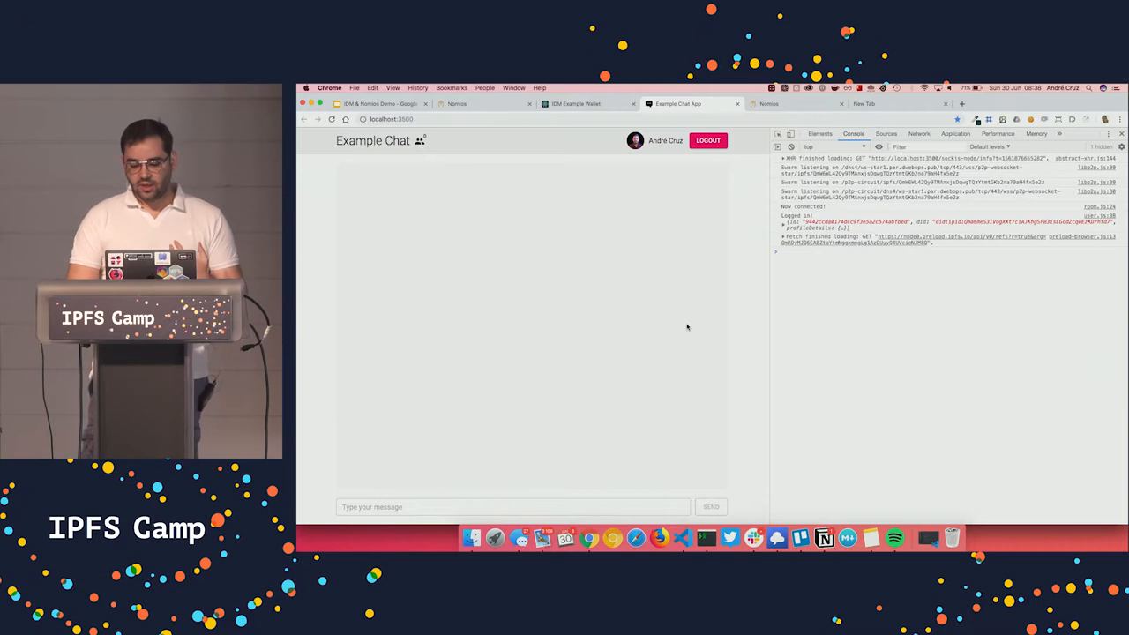
- Expand the 'Logged in' object and its profileDetails in the console, then focus the message field
click(784, 223)
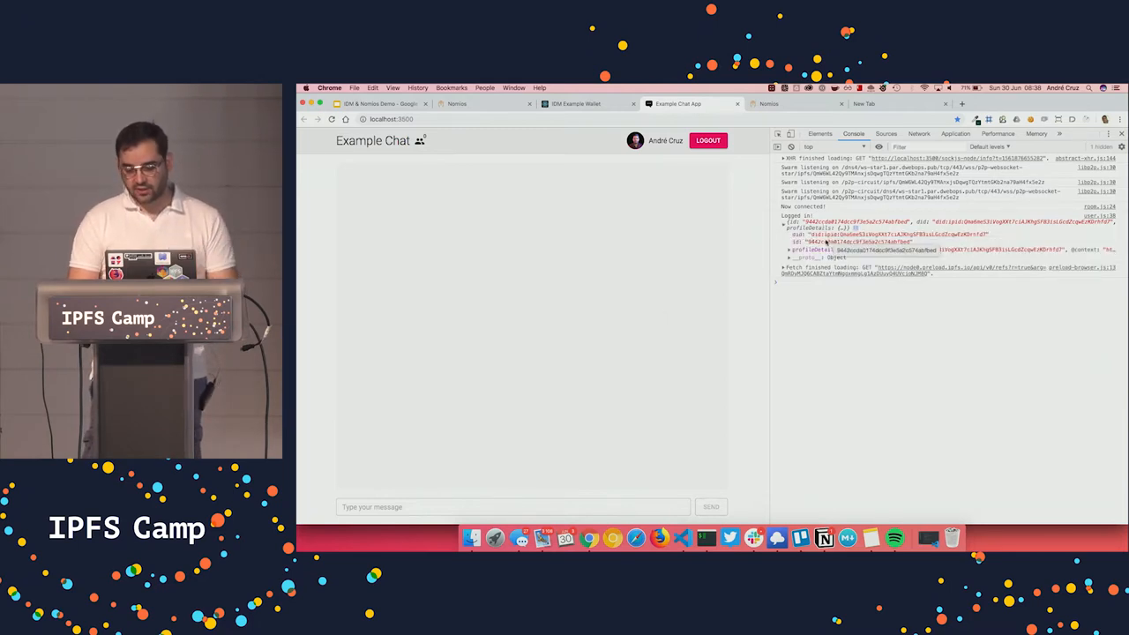
click(790, 250)
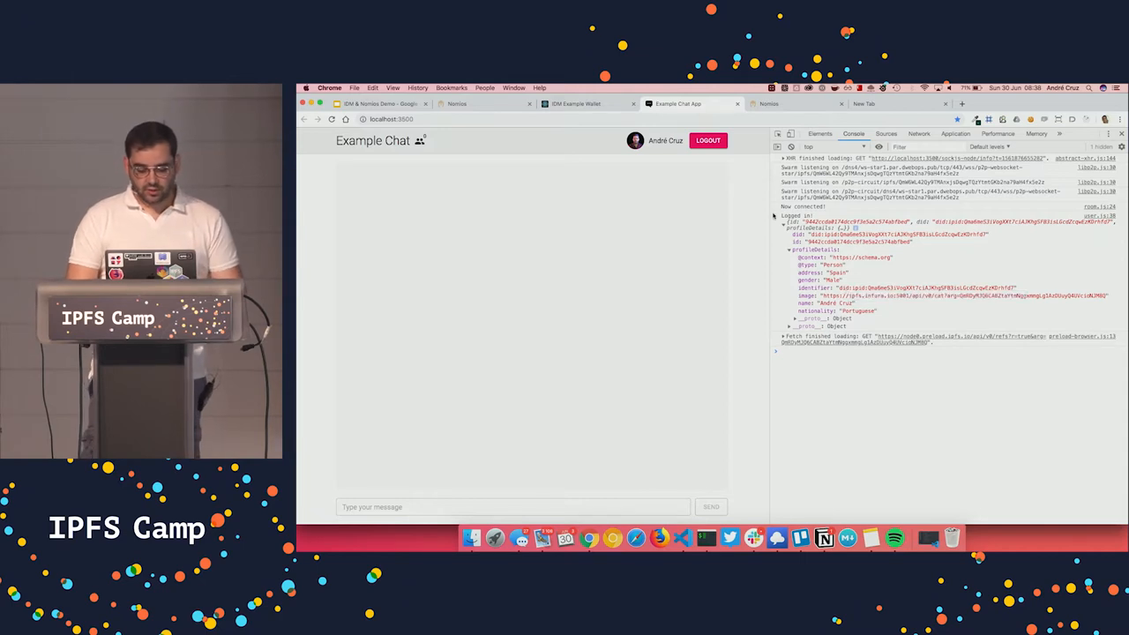
click(503, 507)
text(Hello!!)
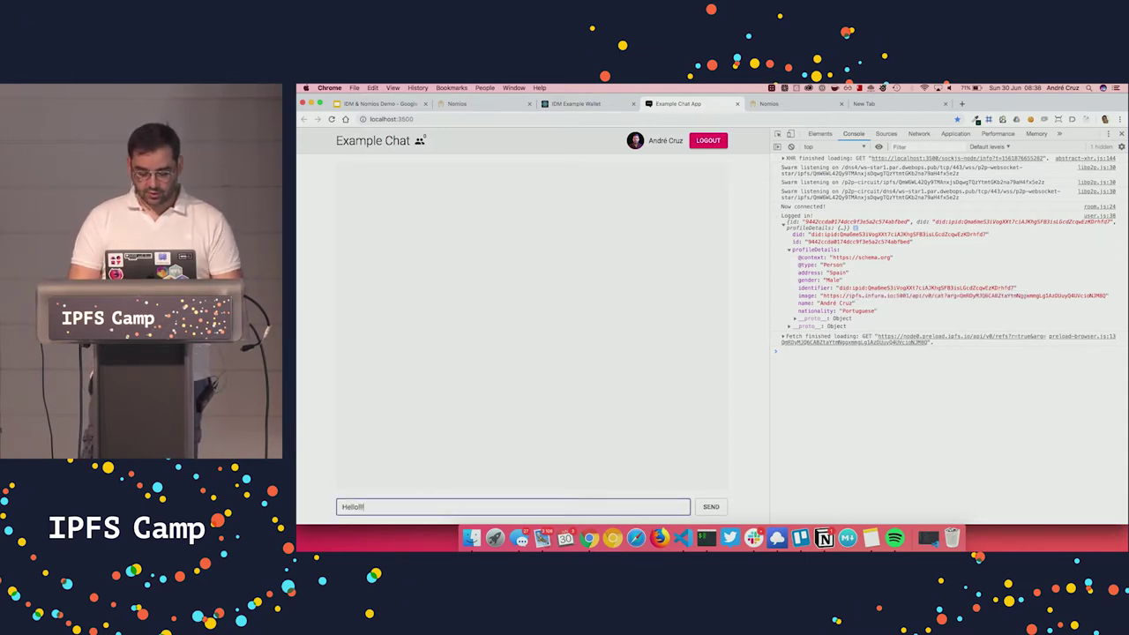
- Send the 'Hello!!!' message and expand its logged NEW_MESSAGE event in the console
key(Return)
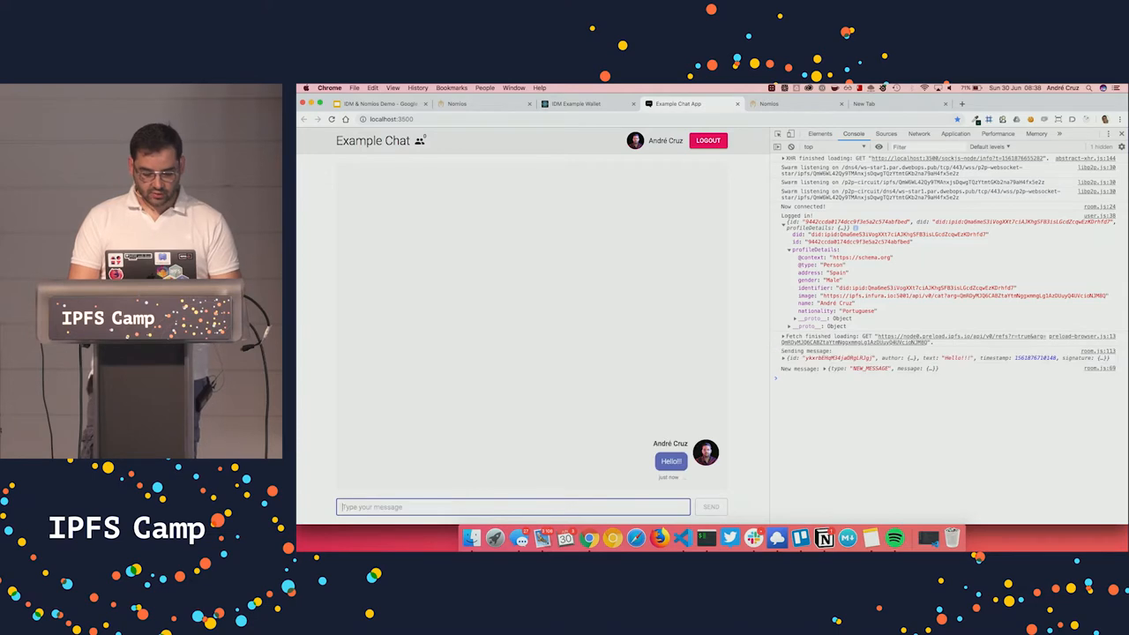
click(669, 477)
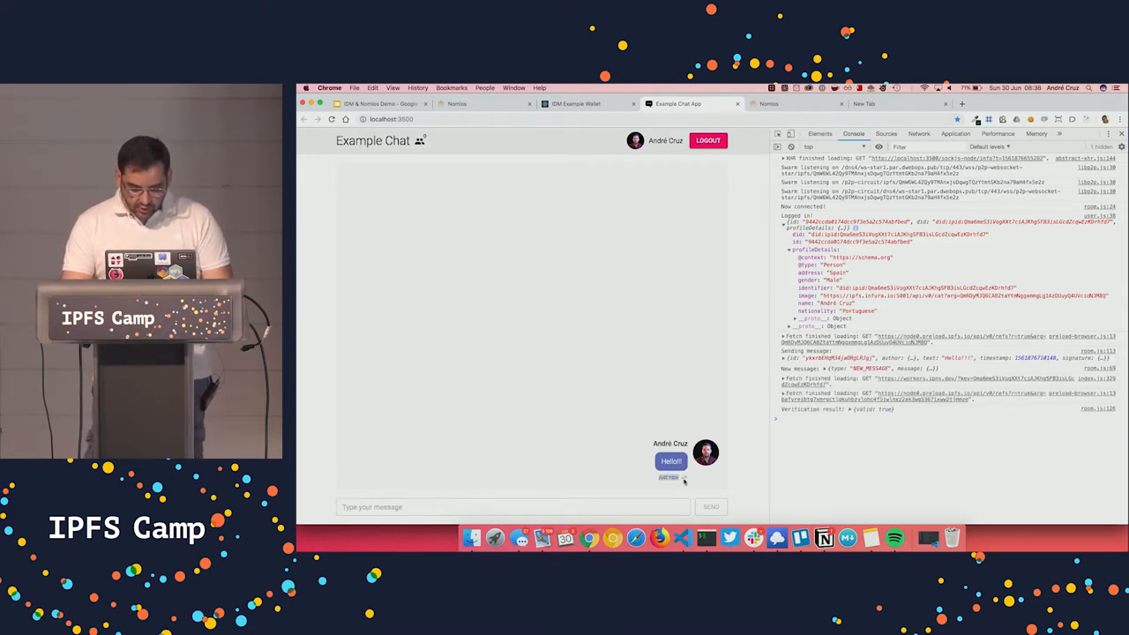
click(691, 481)
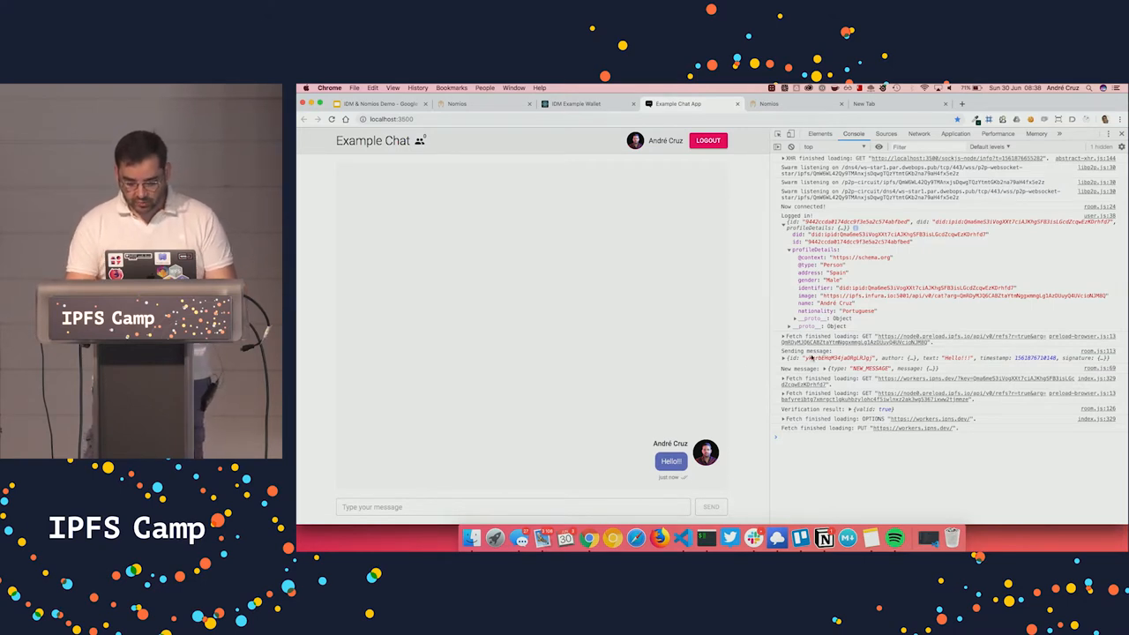
click(841, 371)
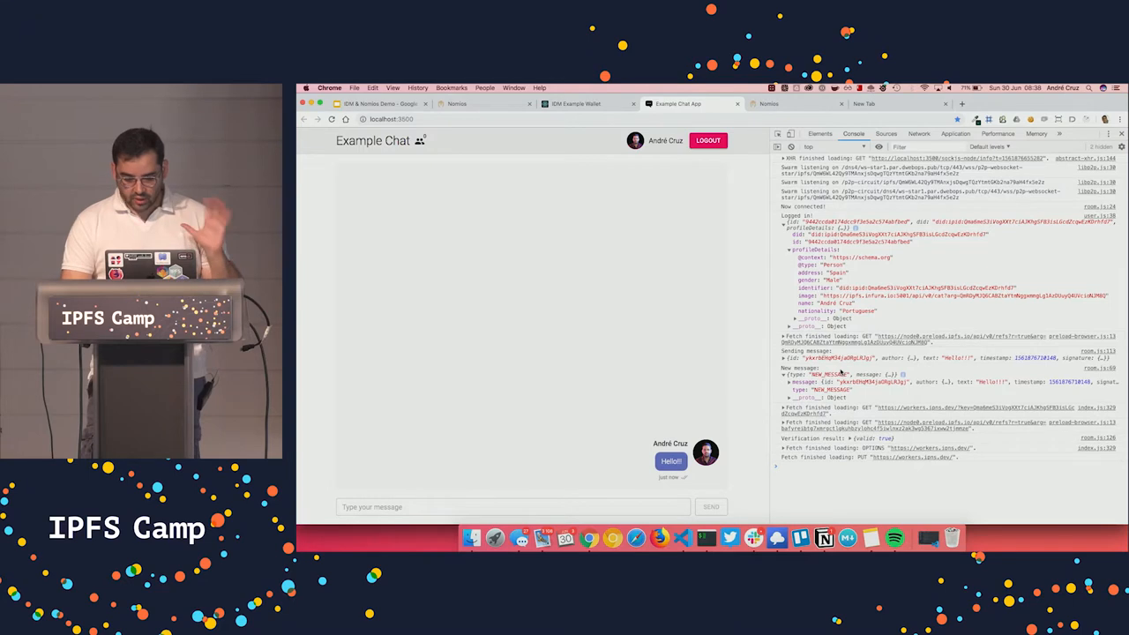
- Expand the message and its signature, widen the console and highlight the didUrl's identity part
click(836, 382)
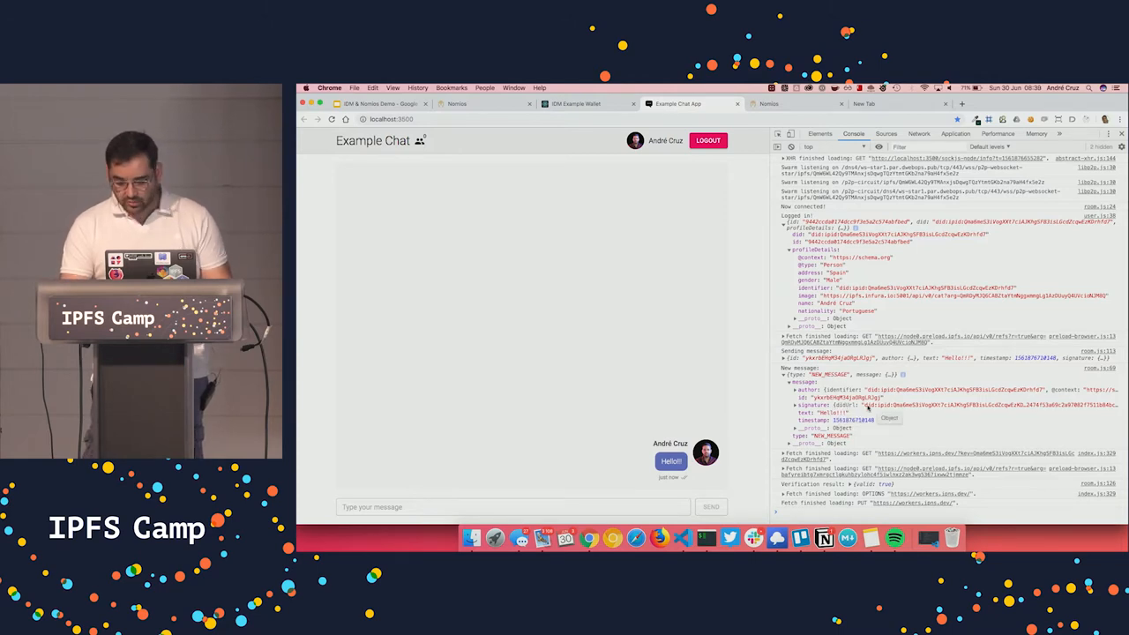
click(868, 405)
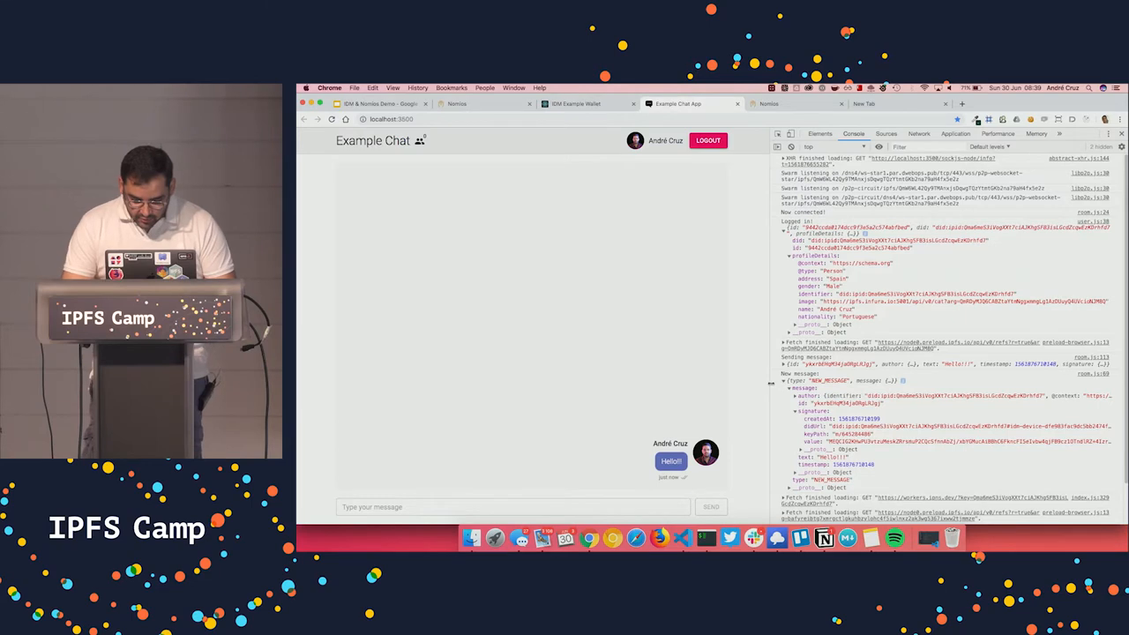
drag(771, 383, 596, 383)
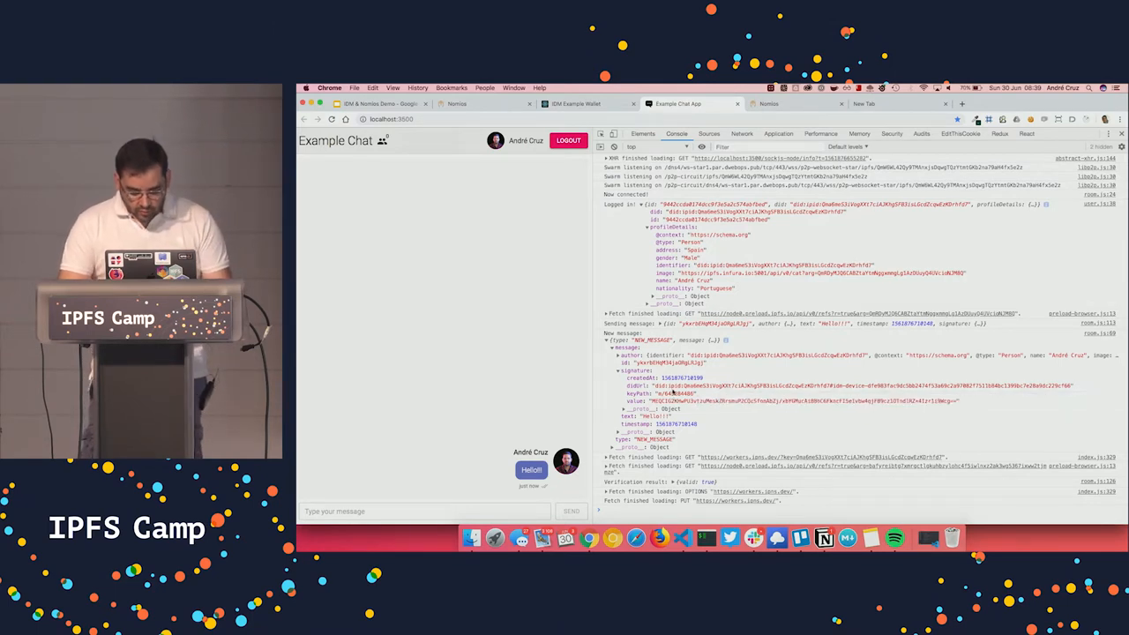
drag(656, 385, 830, 386)
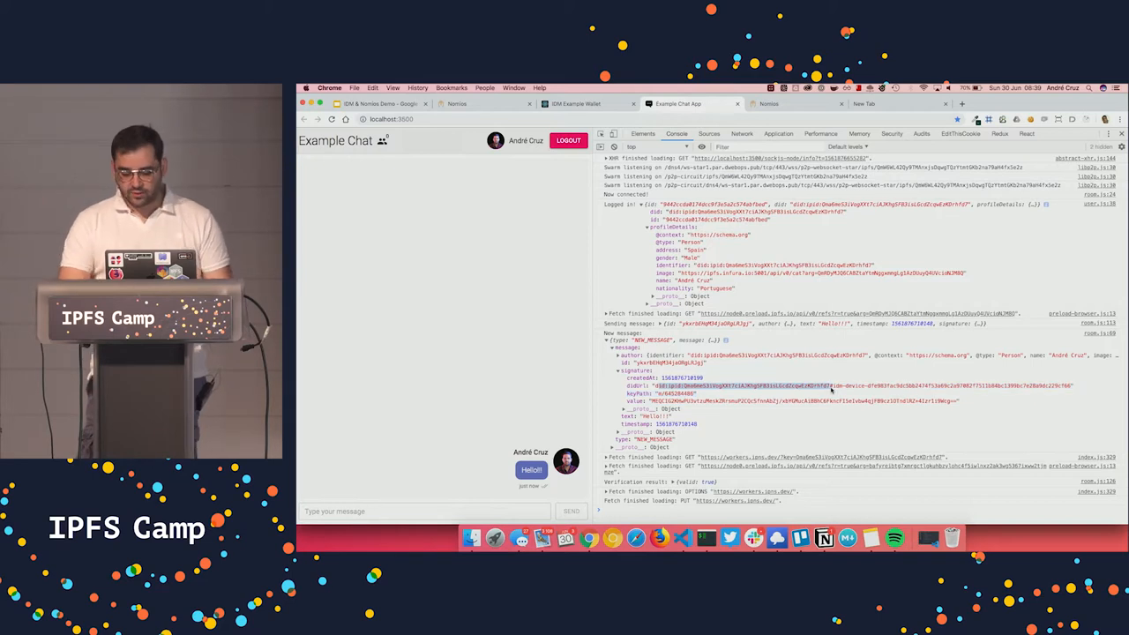
- Highlight the didUrl device suffix, keyPath and signature value, collapse the message and widen the chat again
drag(836, 386, 1069, 386)
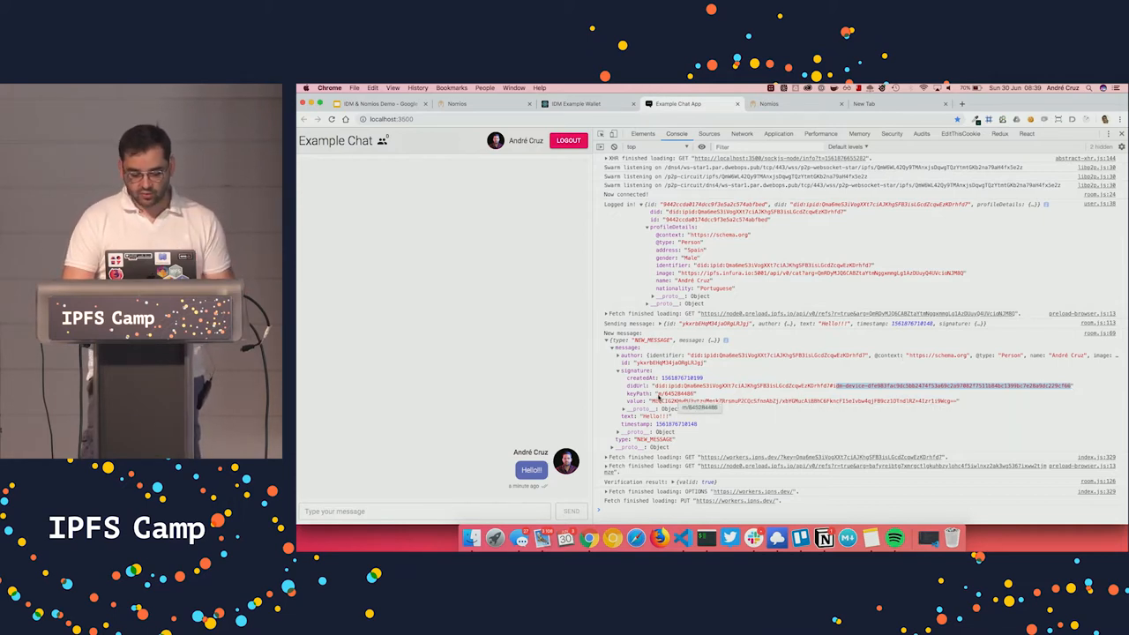
double_click(677, 394)
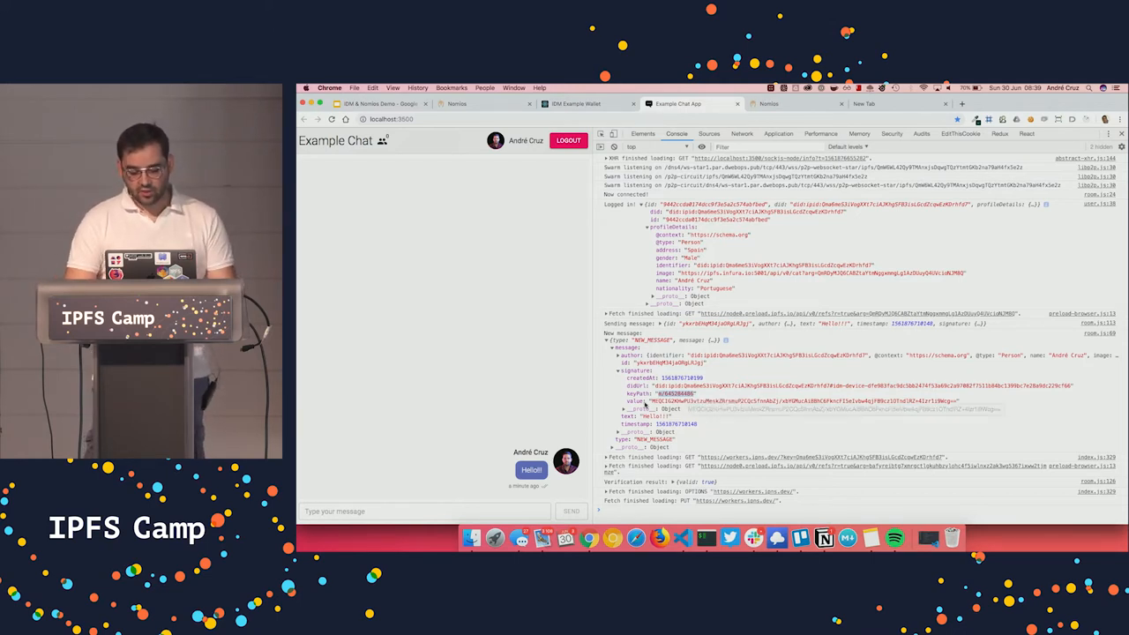
drag(651, 401, 860, 401)
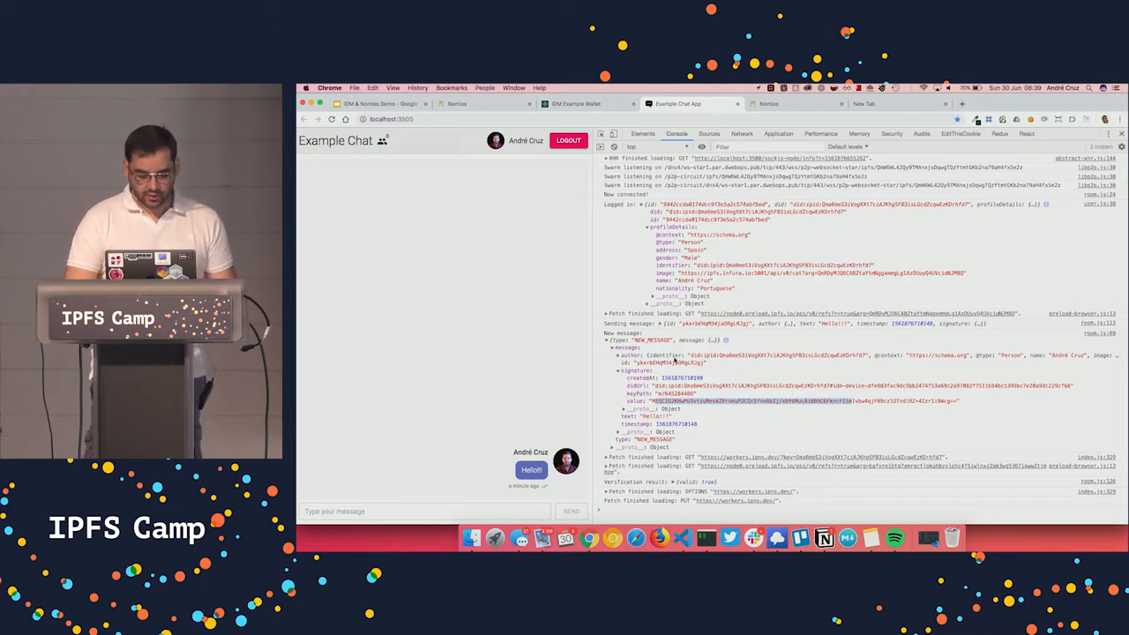
click(631, 352)
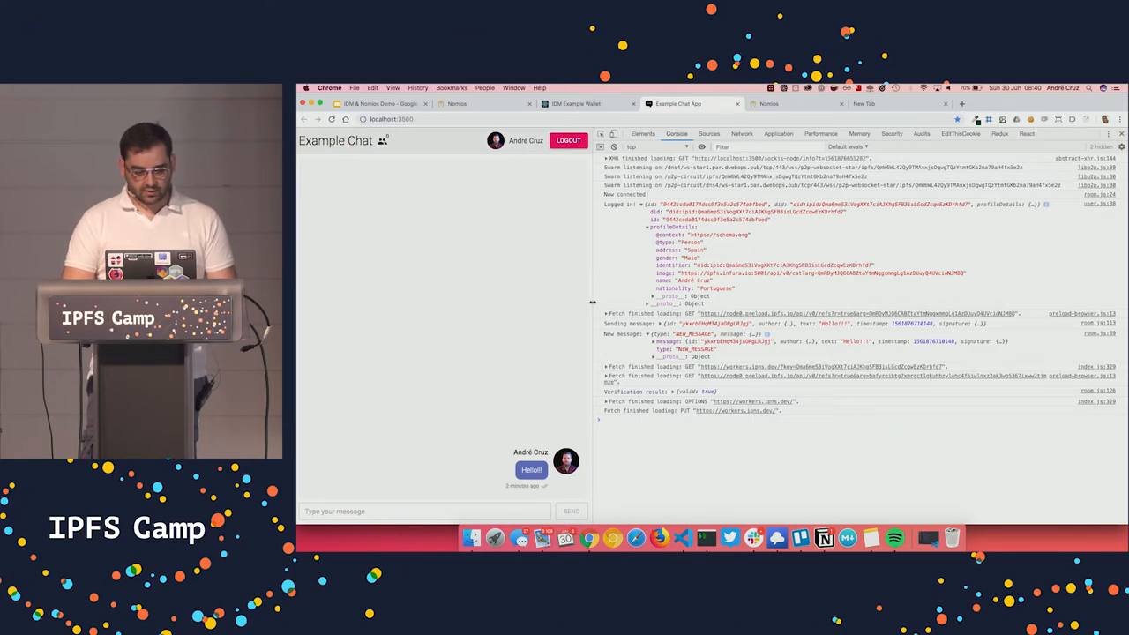
drag(593, 303, 697, 298)
- Send 'I love IPFS', unlock Nomios with the passphrase, review the preview and approve signing the data
click(476, 506)
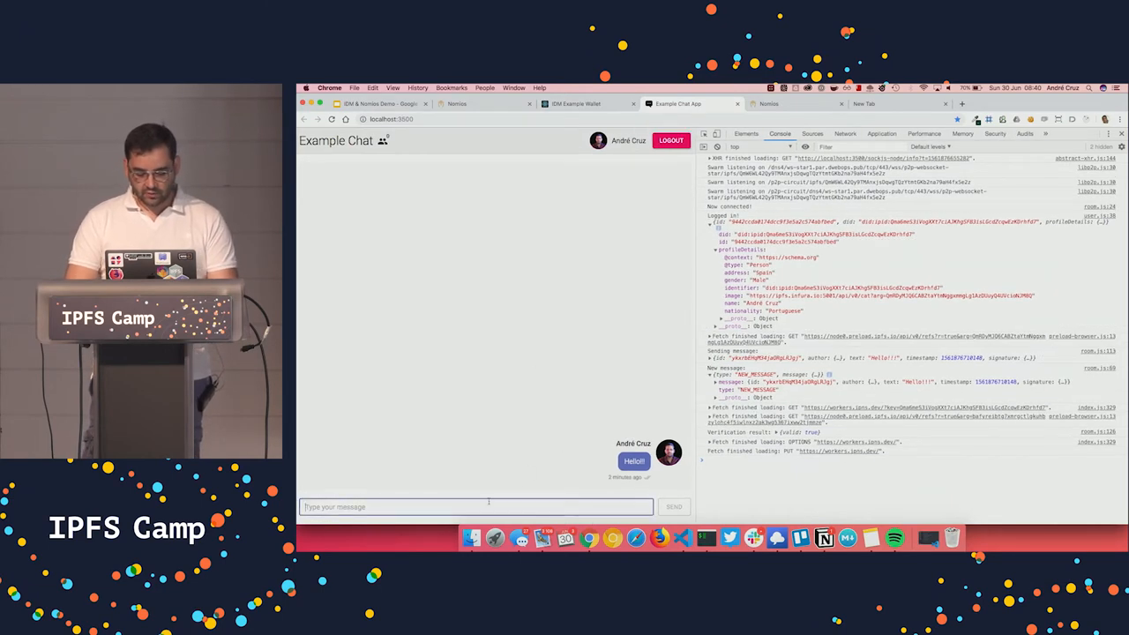
text(I)
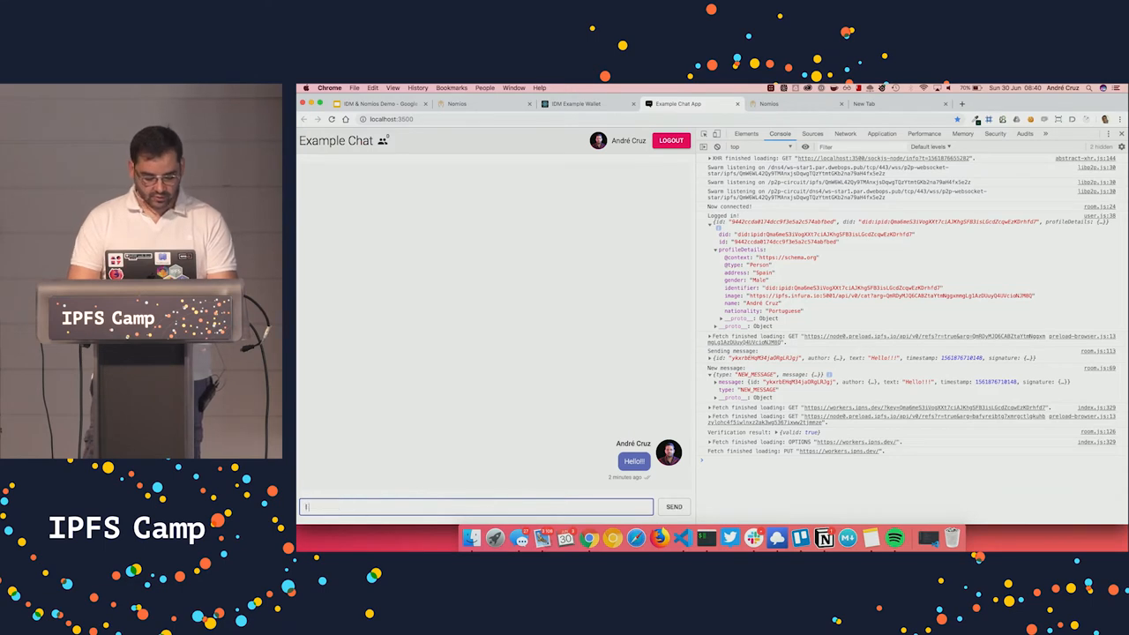
text( love IPFS)
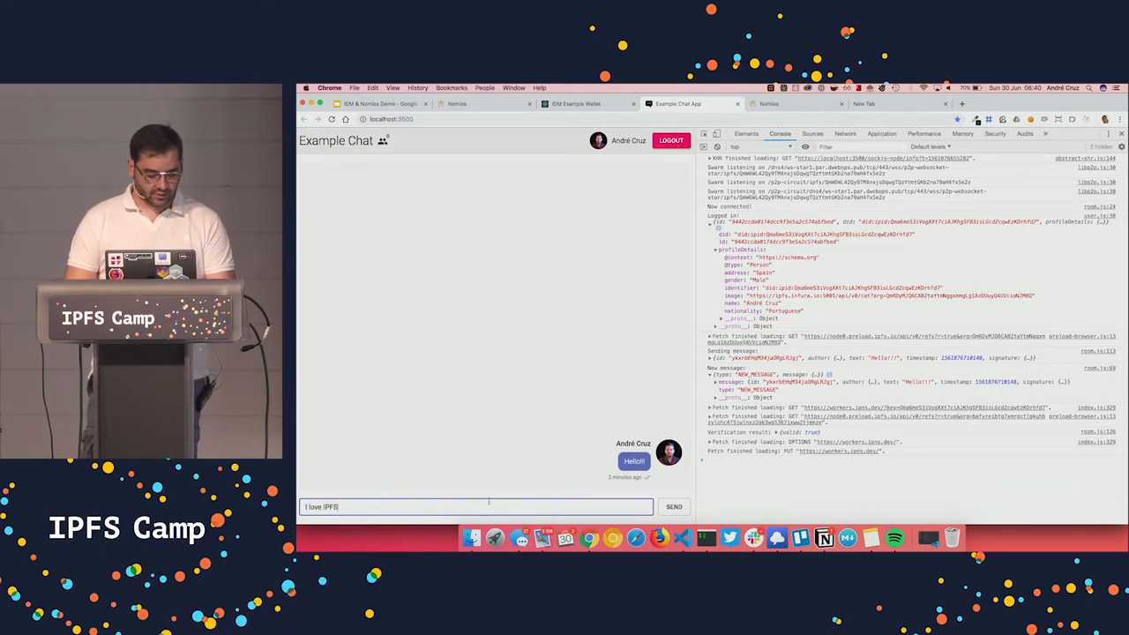
key(Return)
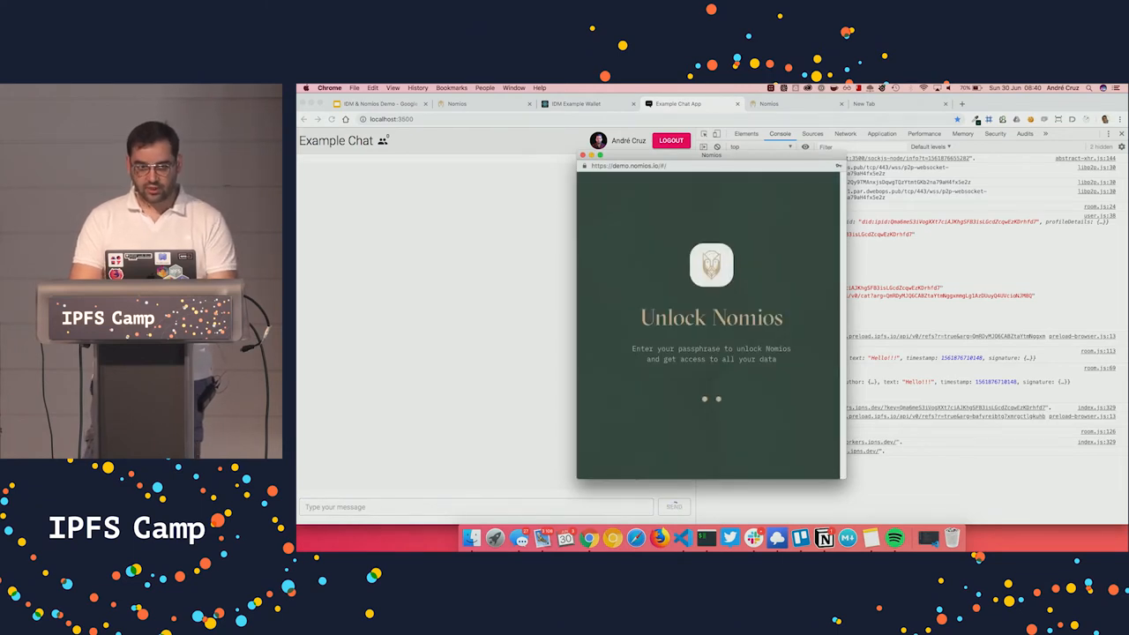
text(************)
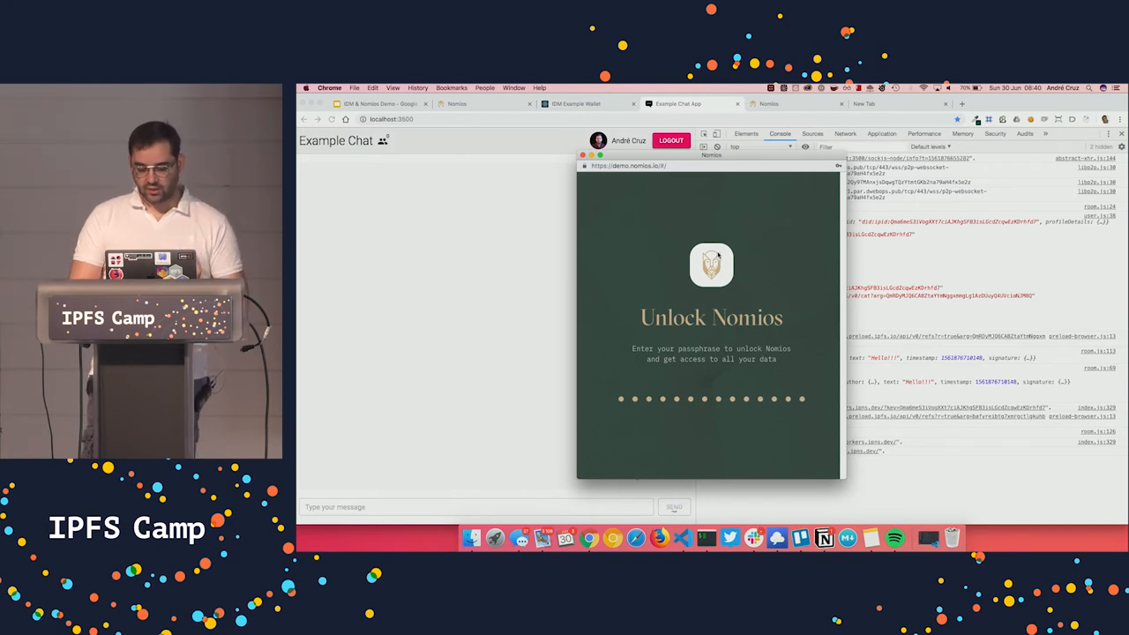
key(Return)
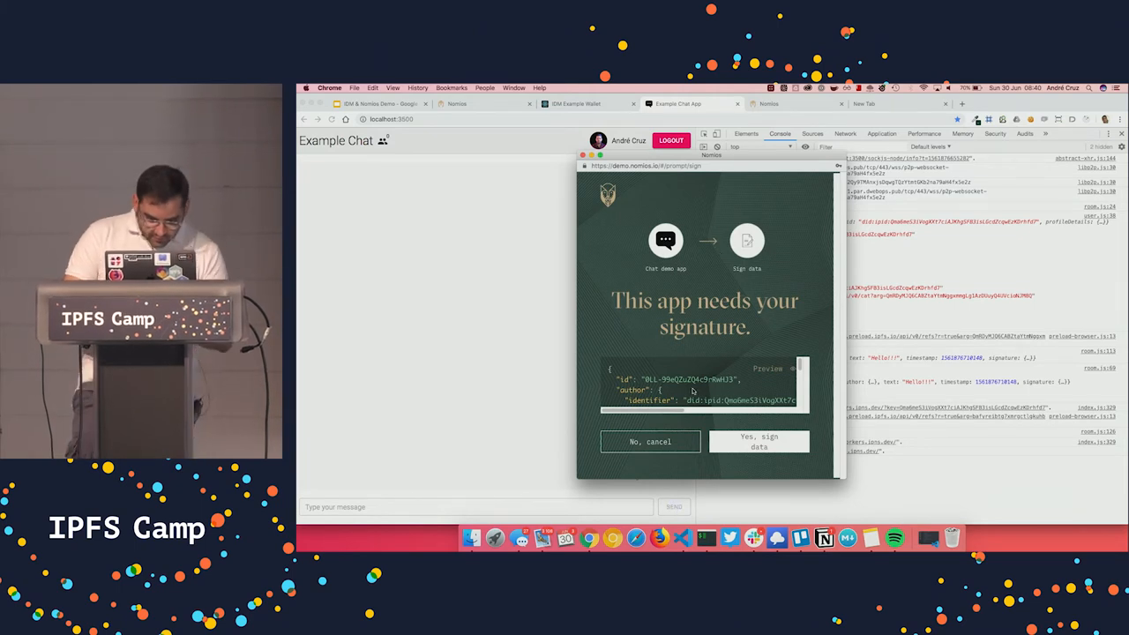
scroll(739, 388, down, 1)
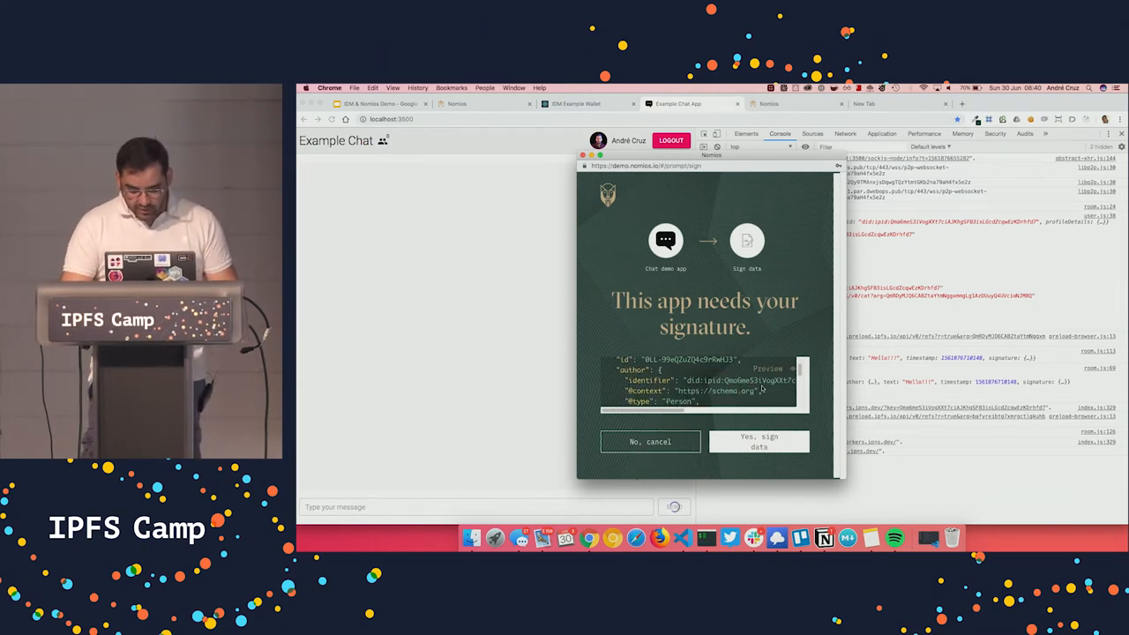
scroll(760, 388, down, 1)
scroll(760, 388, up, 1)
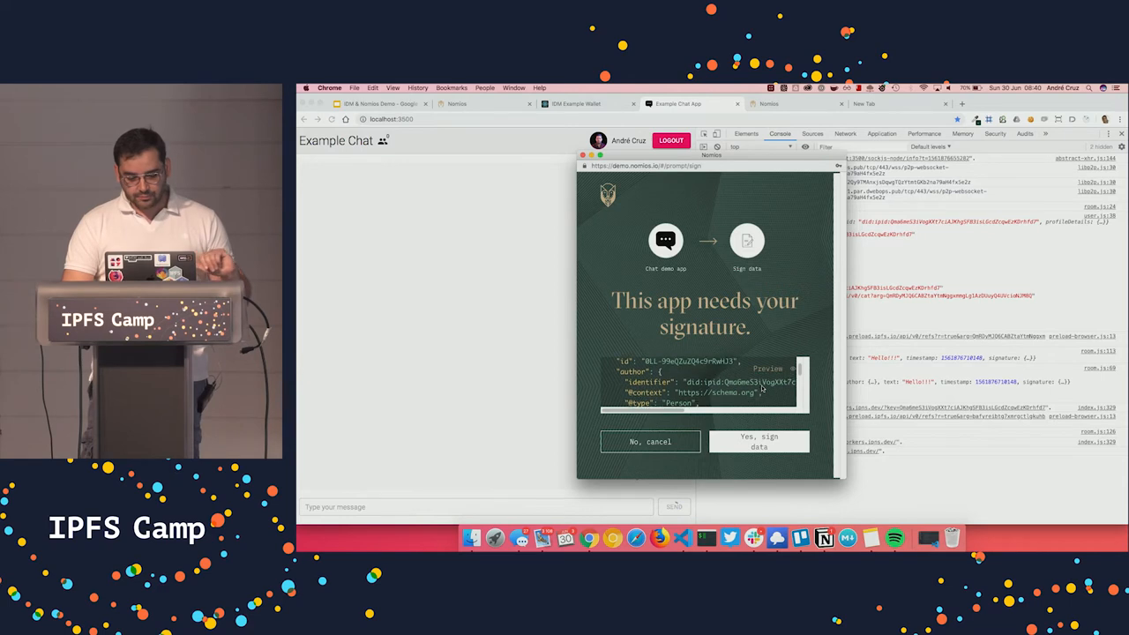
scroll(760, 388, down, 1)
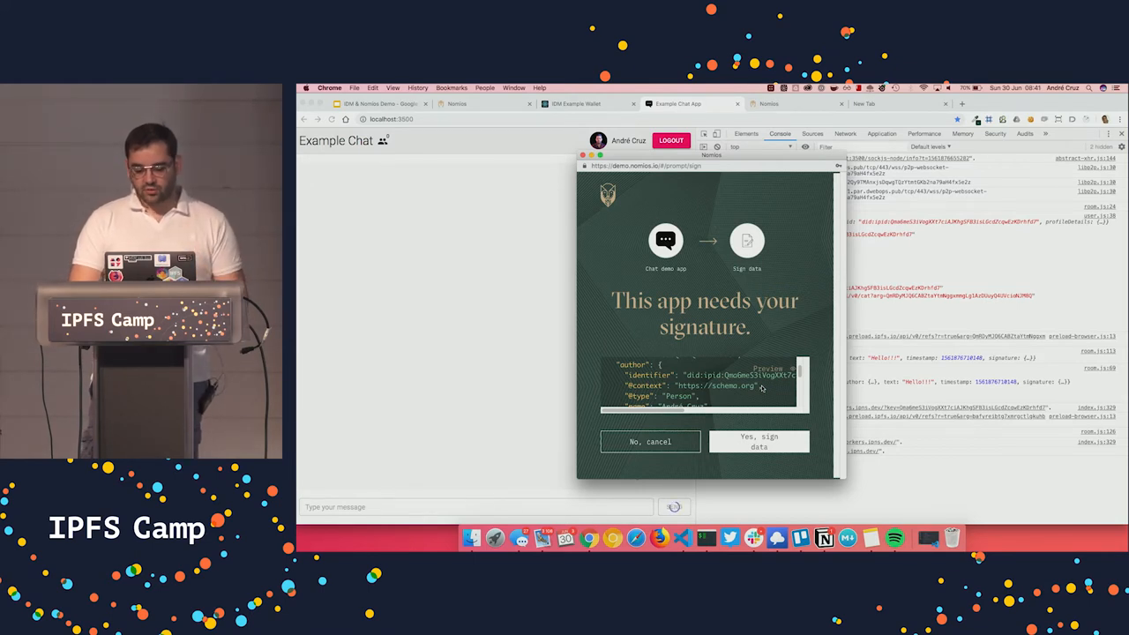
scroll(763, 388, down, 4)
scroll(762, 388, down, 4)
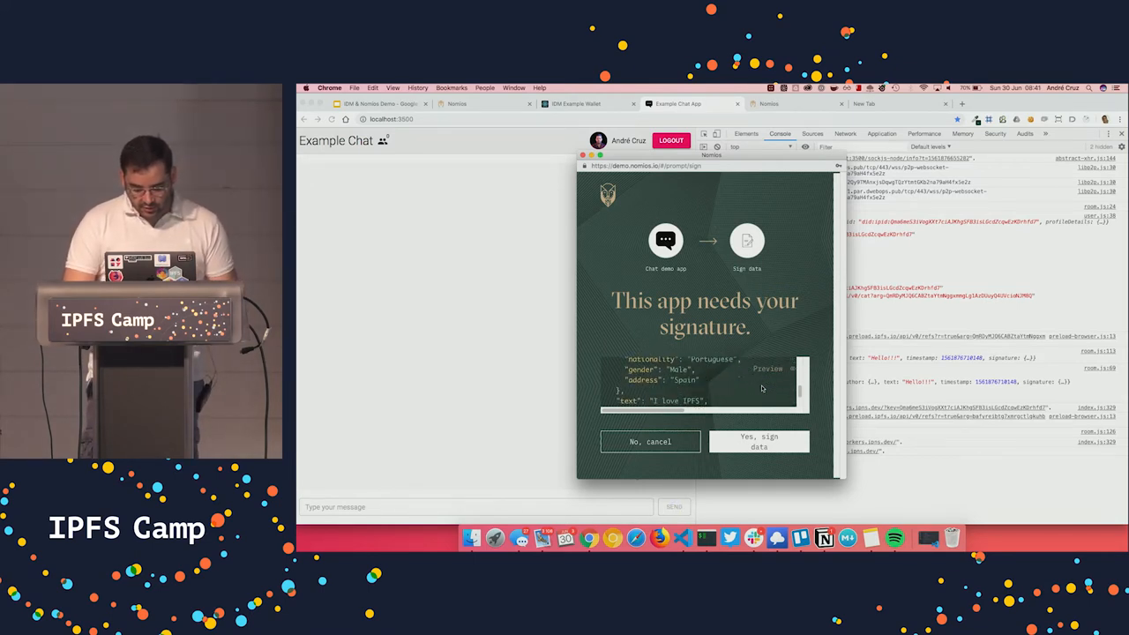
scroll(762, 388, down, 3)
double_click(667, 376)
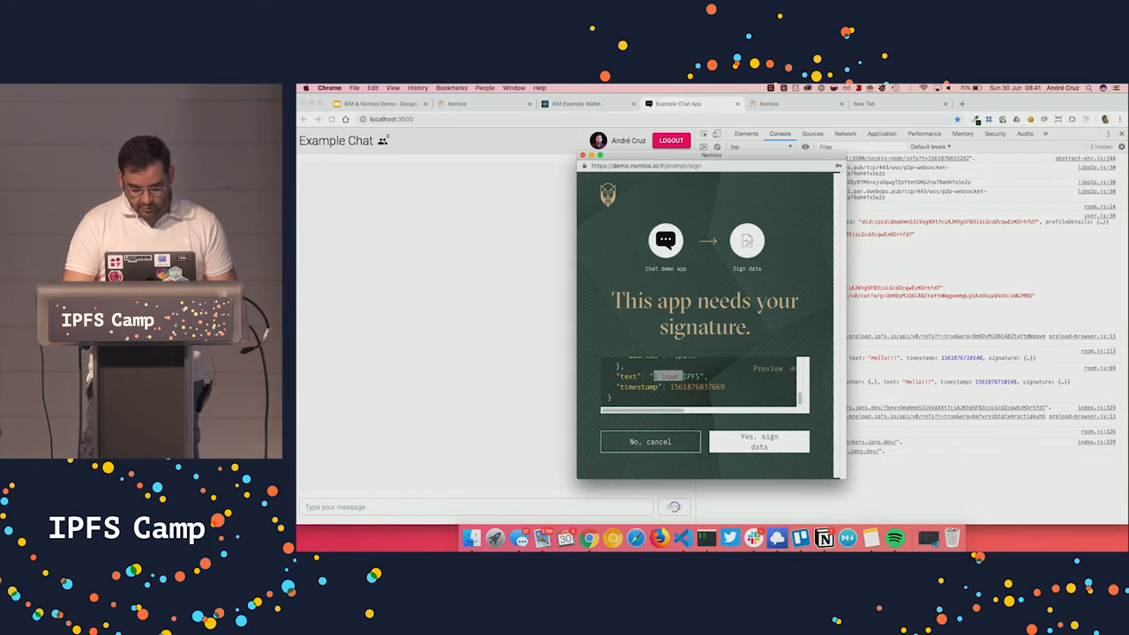
click(758, 441)
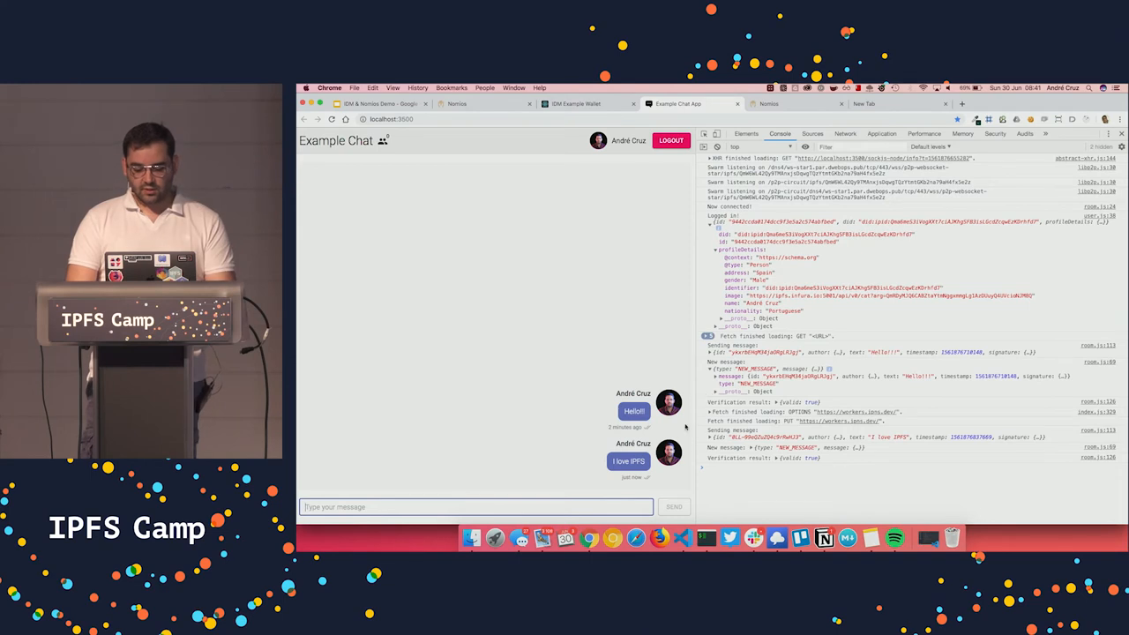
- Expand the logged 'I love IPFS' message and its signature details, then close the developer tools
click(755, 439)
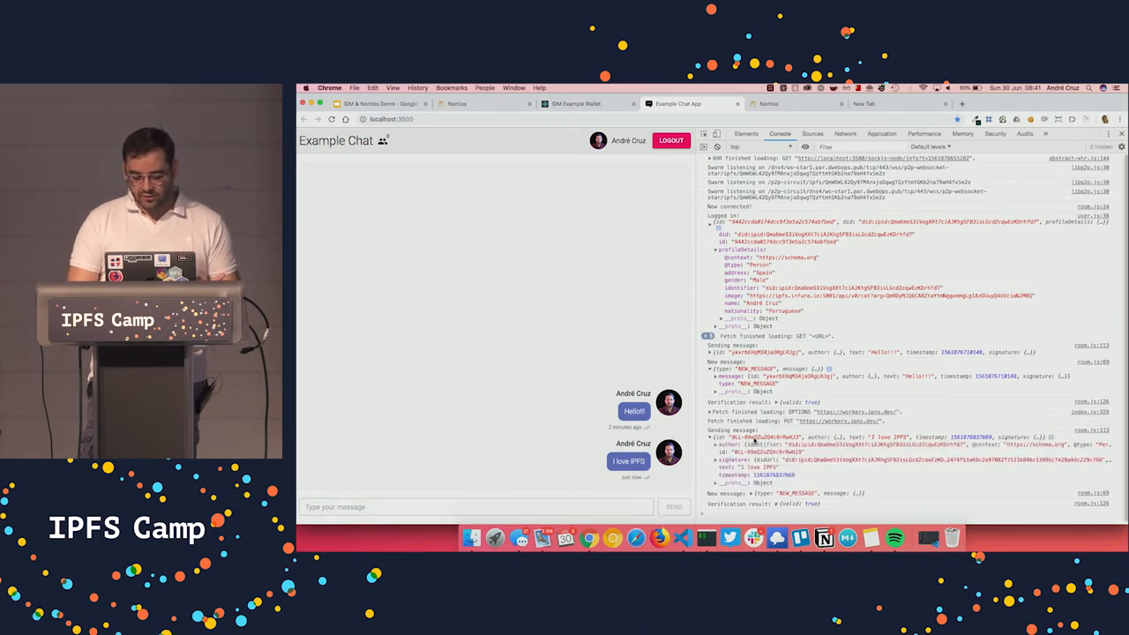
click(750, 459)
scroll(819, 434, down, 1)
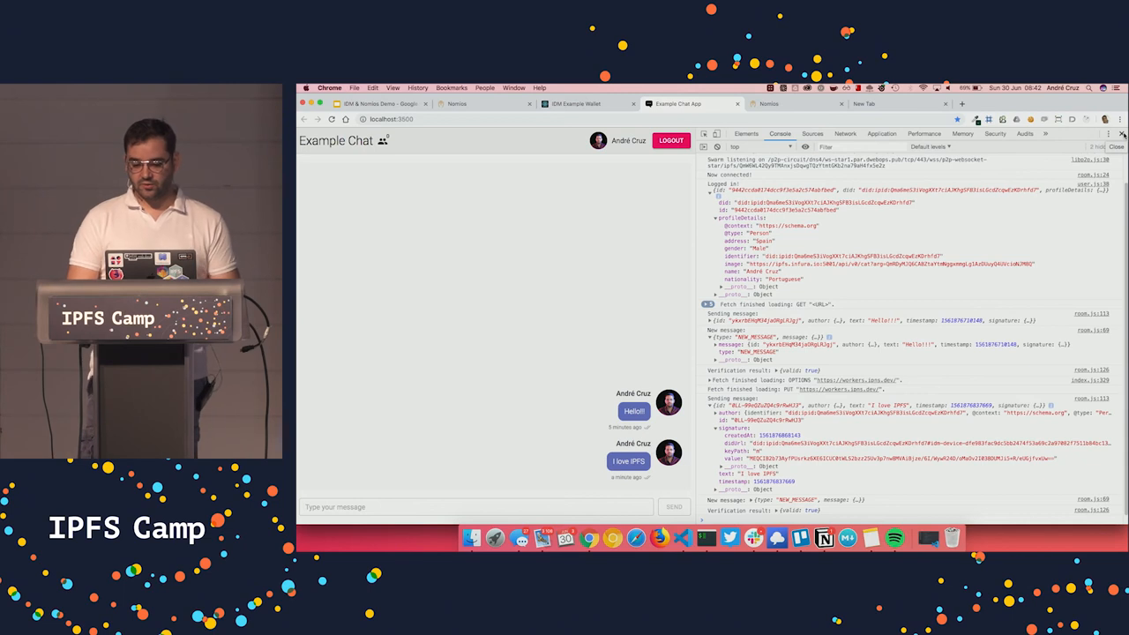
click(1121, 133)
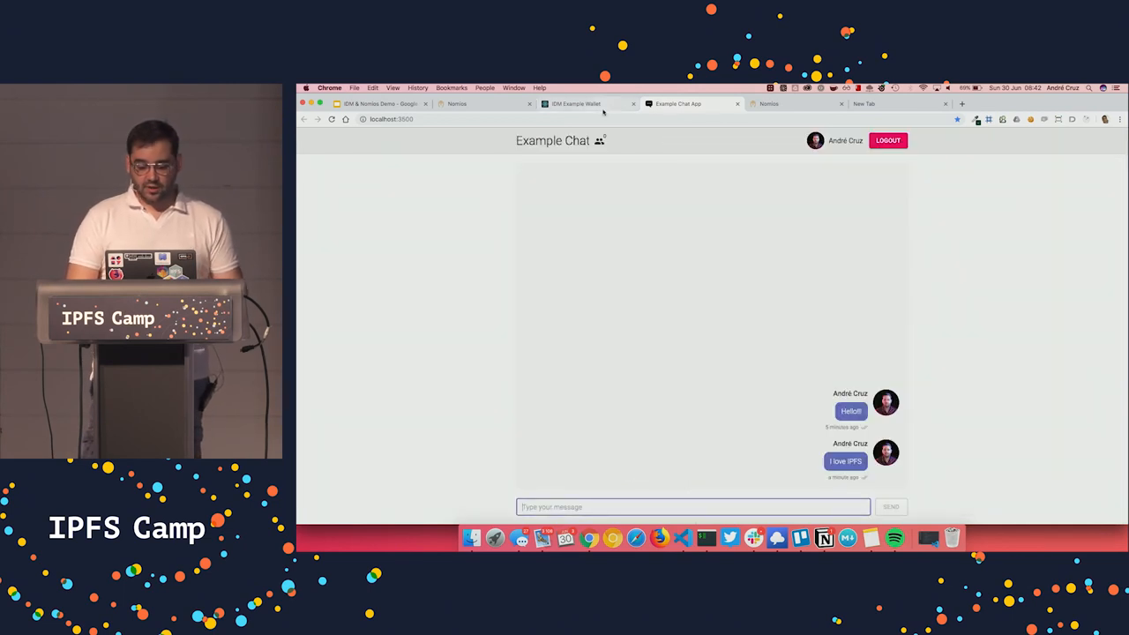
- Switch to the Nomios website and jump to its 'Join the effort' mailing-list section via JOIN US
click(775, 103)
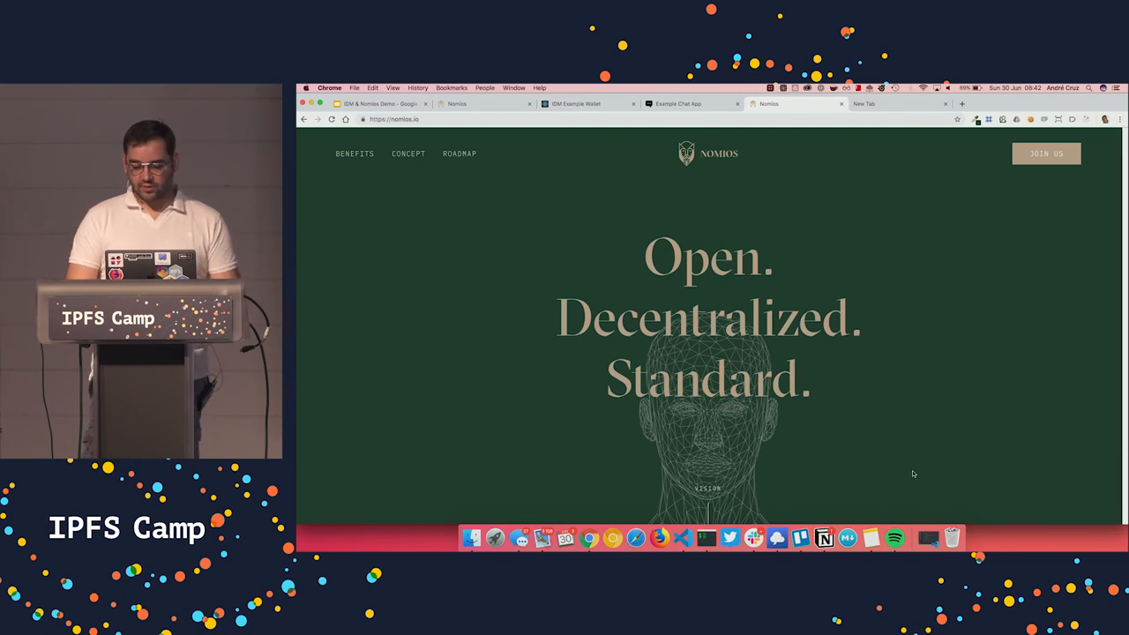
scroll(961, 376, down, 5)
scroll(961, 377, down, 5)
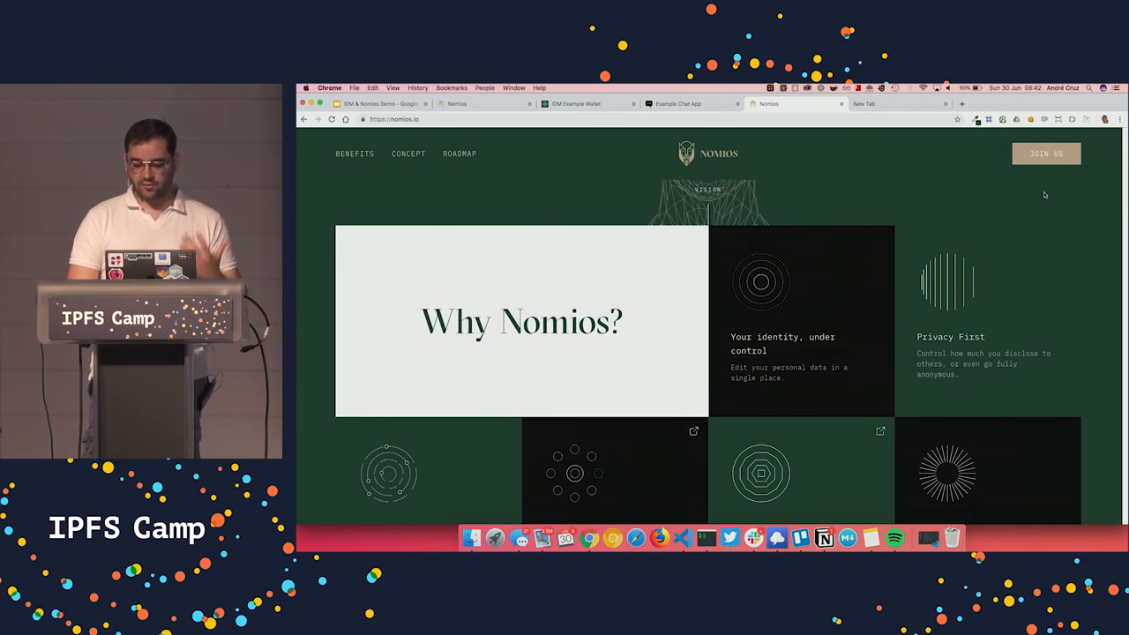
click(1047, 153)
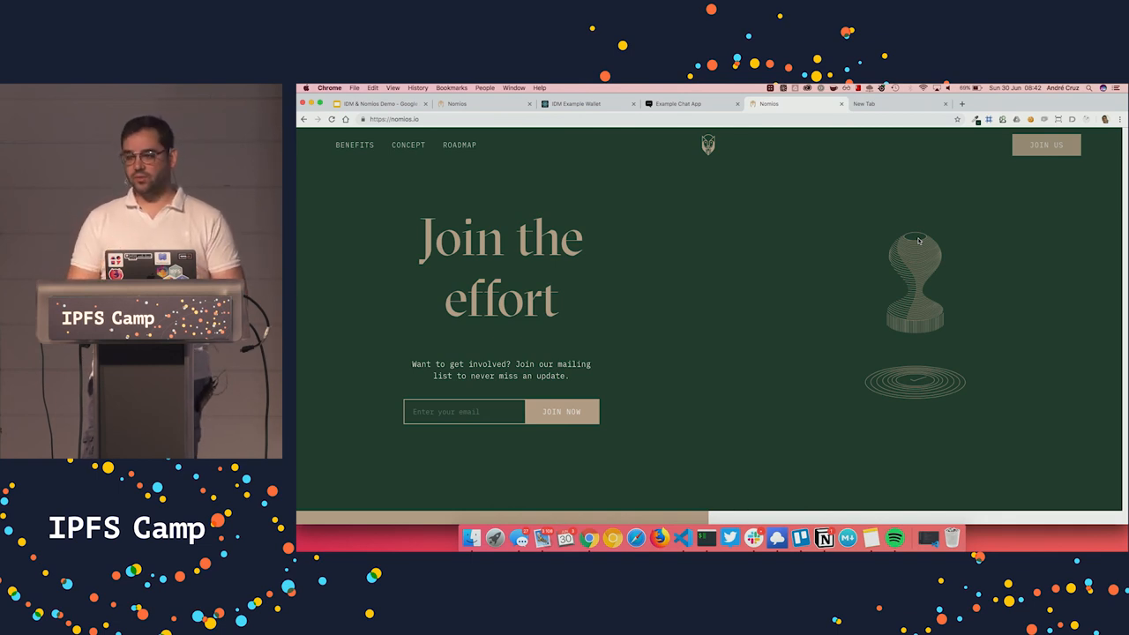
right_click(972, 285)
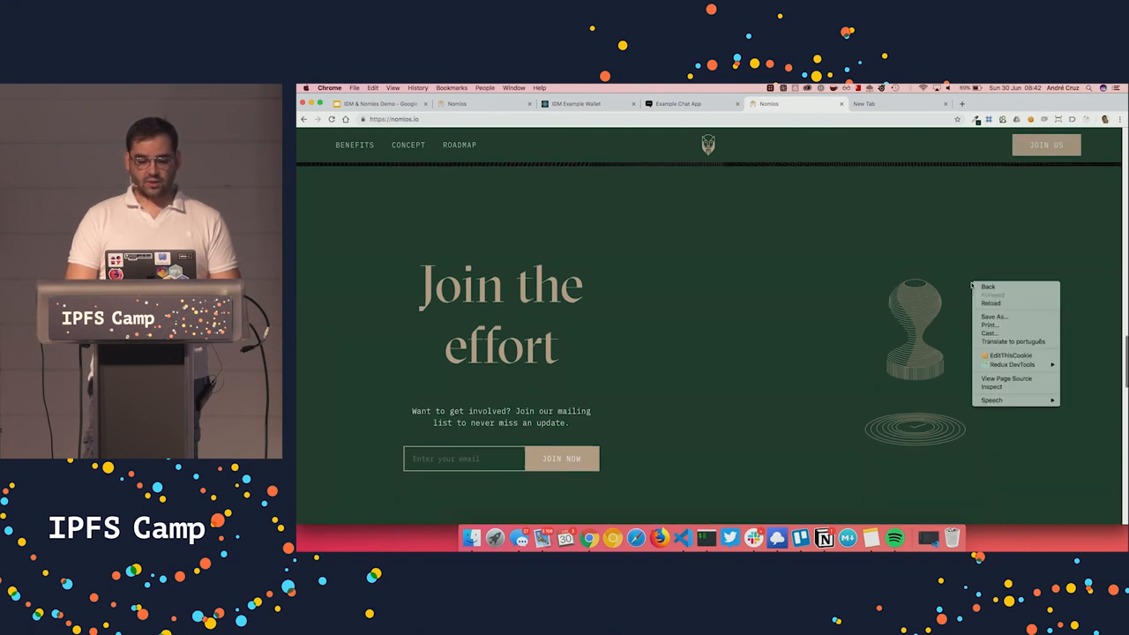